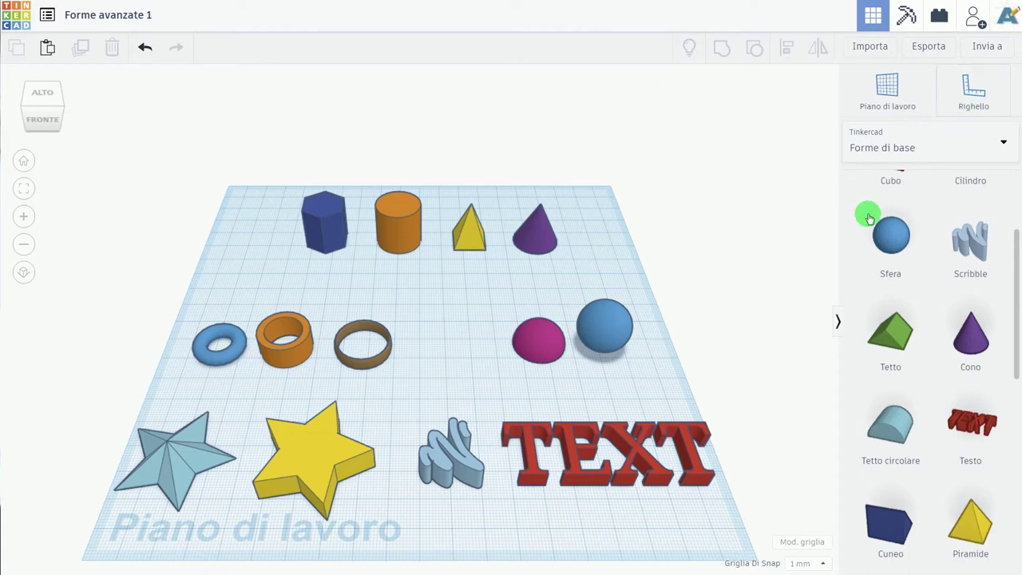
# Step: Select the blue hexagonal prism and try five sides, bevel 2.46 and 5 segments
pyautogui.click(323, 230)
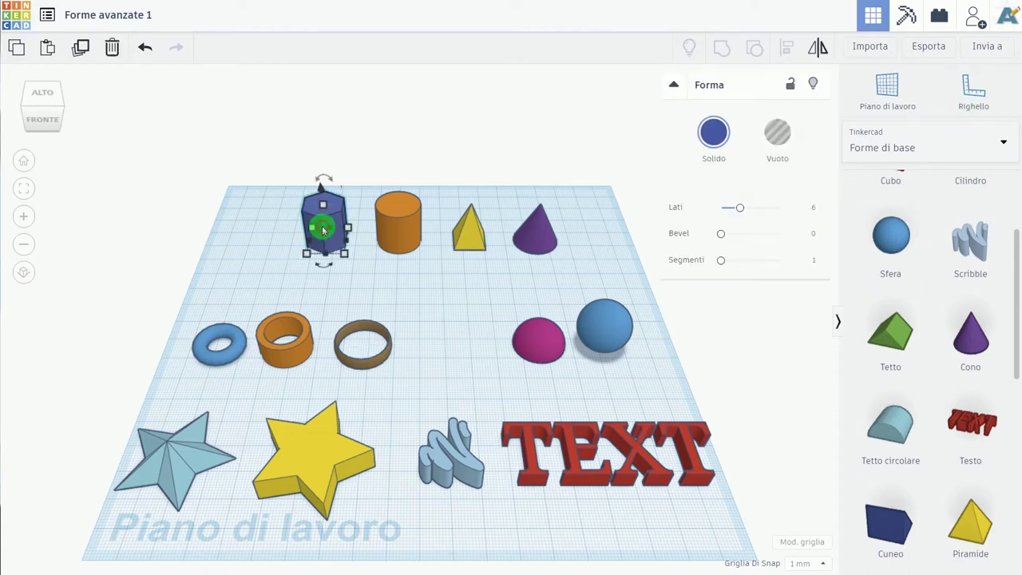
pyautogui.click(29, 187)
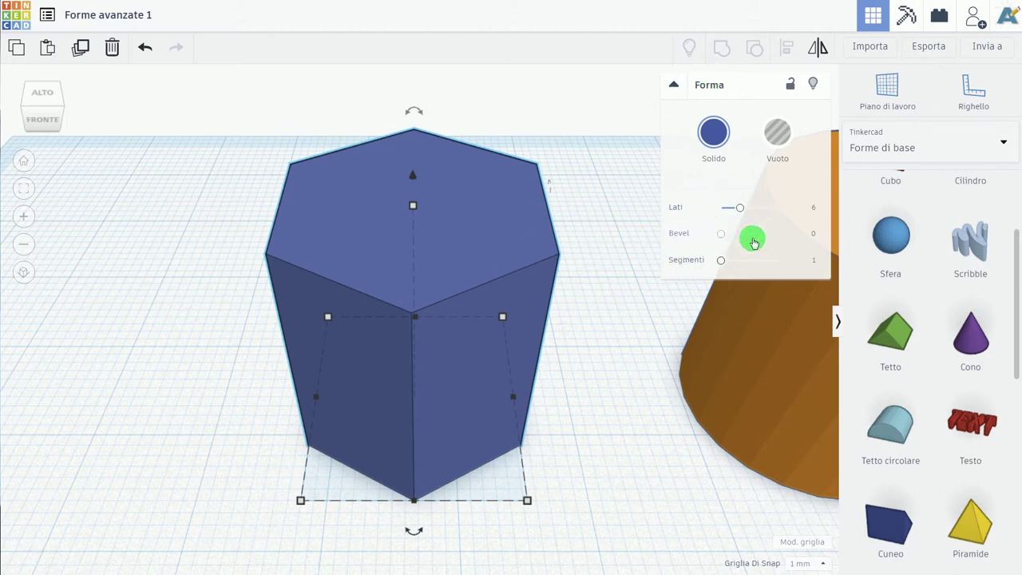
pyautogui.moveTo(740, 211)
pyautogui.mouseDown()
pyautogui.moveTo(789, 211)
pyautogui.moveTo(710, 210)
pyautogui.moveTo(795, 211)
pyautogui.moveTo(716, 210)
pyautogui.moveTo(786, 211)
pyautogui.moveTo(730, 210)
pyautogui.mouseUp()
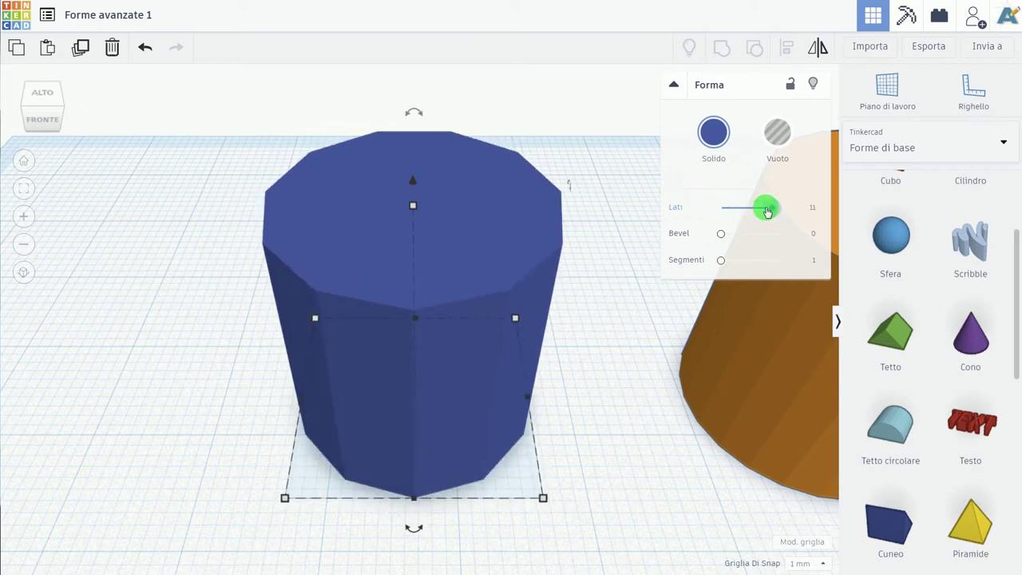
pyautogui.click(722, 235)
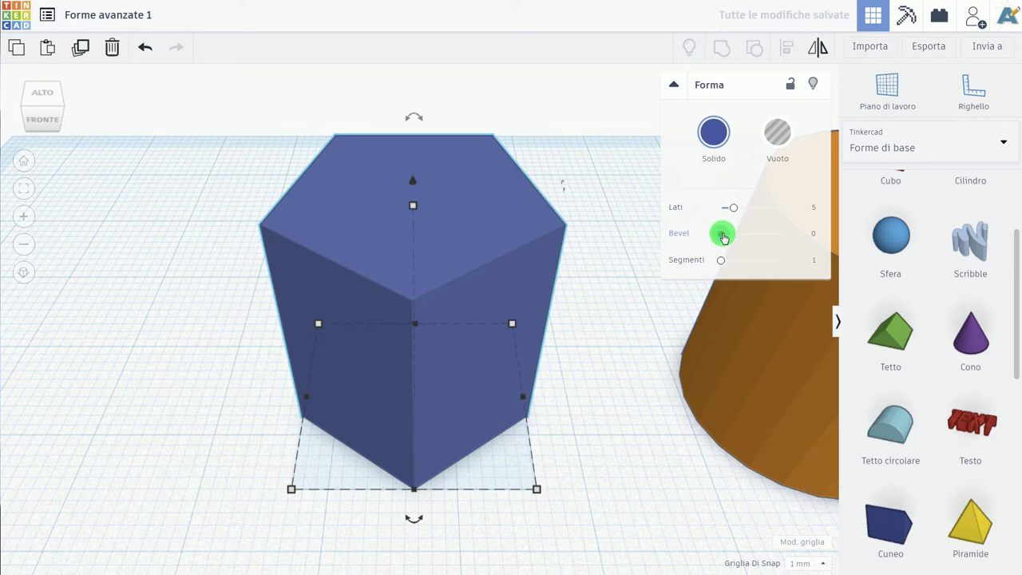
pyautogui.moveTo(723, 237); pyautogui.dragTo(778, 233)
pyautogui.click(723, 261)
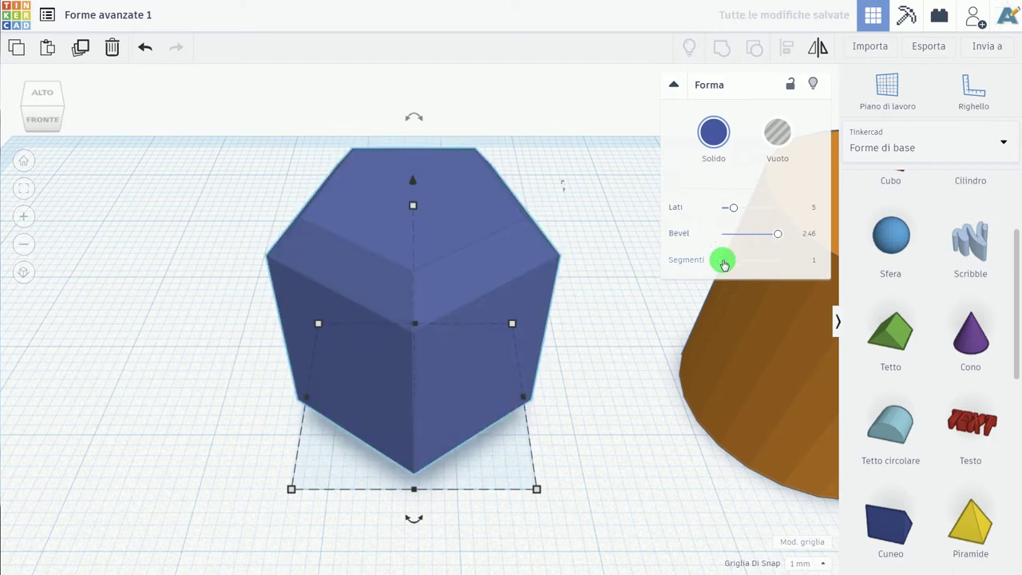
pyautogui.moveTo(723, 263); pyautogui.dragTo(751, 258)
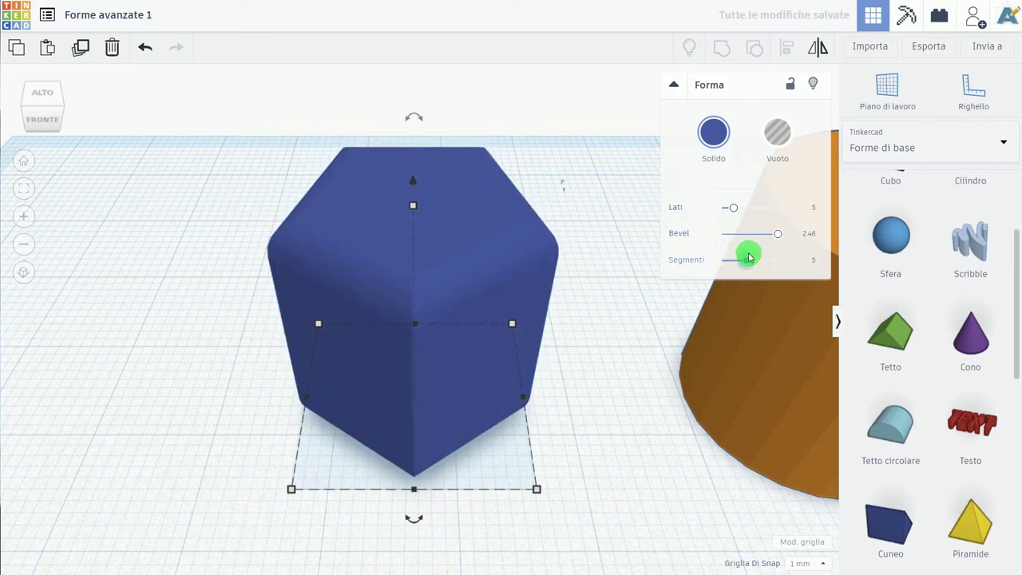
pyautogui.moveTo(548, 317)
pyautogui.mouseDown(button='right')
pyautogui.moveTo(638, 297)
pyautogui.moveTo(612, 328)
pyautogui.mouseUp(button='right')
# Step: Make the prism a sharp-edged 12-sided column with bevel 0
pyautogui.click(734, 209)
pyautogui.moveTo(737, 214)
pyautogui.mouseDown()
pyautogui.moveTo(817, 216)
pyautogui.moveTo(685, 242)
pyautogui.mouseUp()
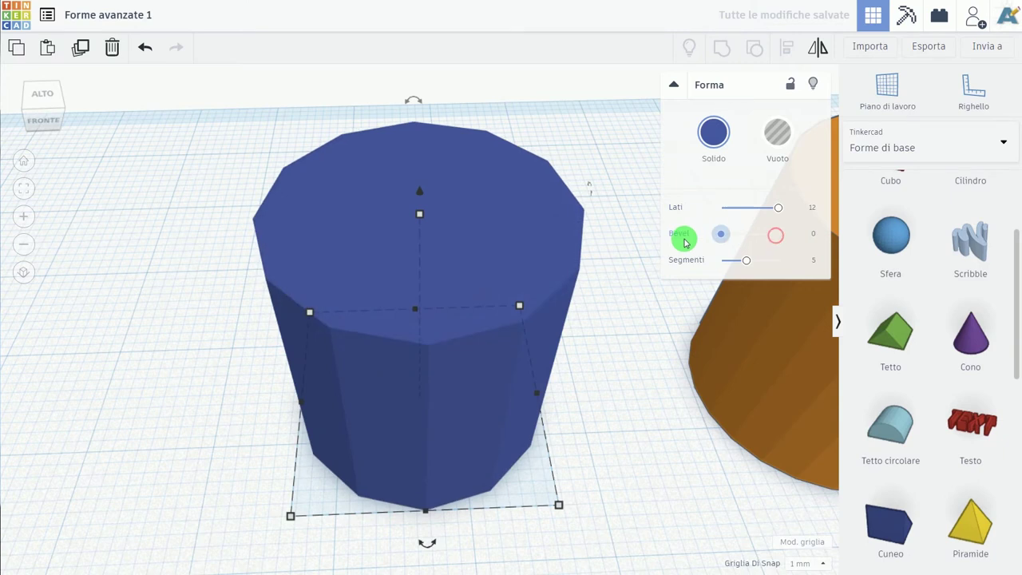
pyautogui.moveTo(498, 324)
pyautogui.mouseDown(button='right')
pyautogui.moveTo(225, 305)
pyautogui.moveTo(101, 312)
pyautogui.mouseUp(button='right')
pyautogui.moveTo(579, 286); pyautogui.dragTo(21, 312, button='right')
# Step: Select the orange cylinder and raise its sides to 41 for a nearly round look
pyautogui.click(438, 327)
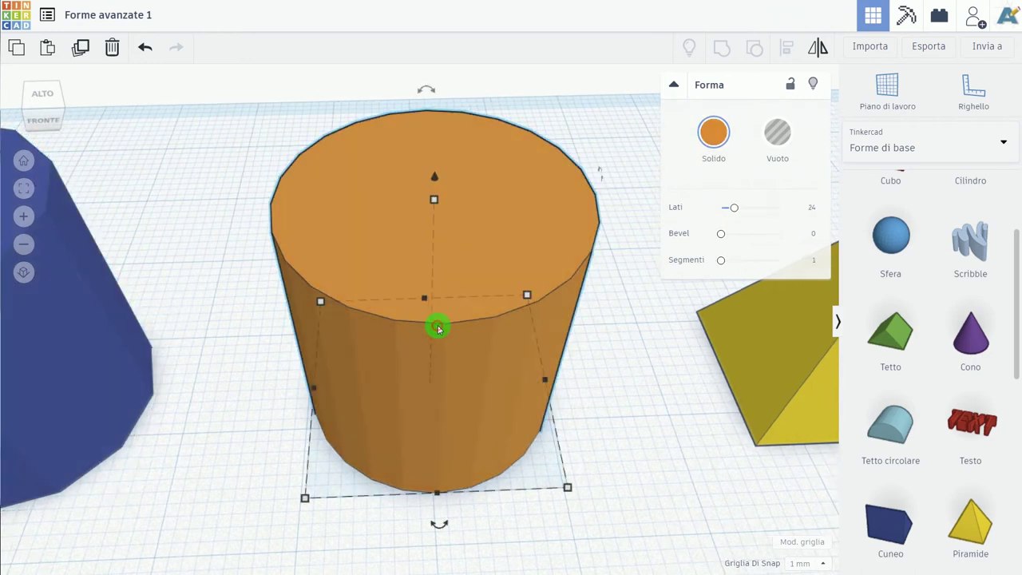
pyautogui.moveTo(736, 211)
pyautogui.mouseDown()
pyautogui.moveTo(794, 208)
pyautogui.moveTo(694, 209)
pyautogui.mouseUp()
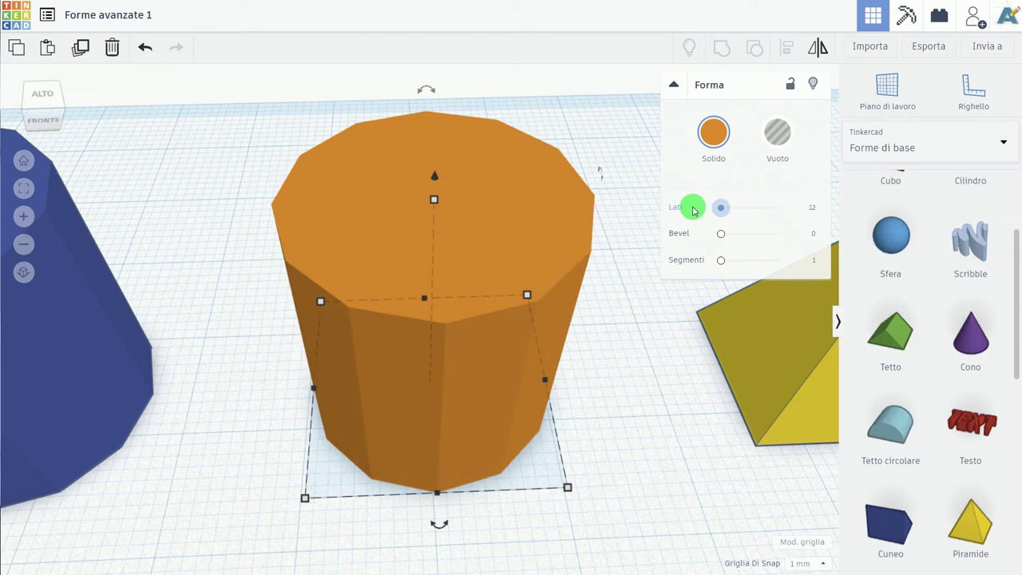
pyautogui.moveTo(694, 209)
pyautogui.mouseDown()
pyautogui.moveTo(783, 215)
pyautogui.moveTo(753, 210)
pyautogui.mouseUp()
pyautogui.scroll(-3, 445, 376)
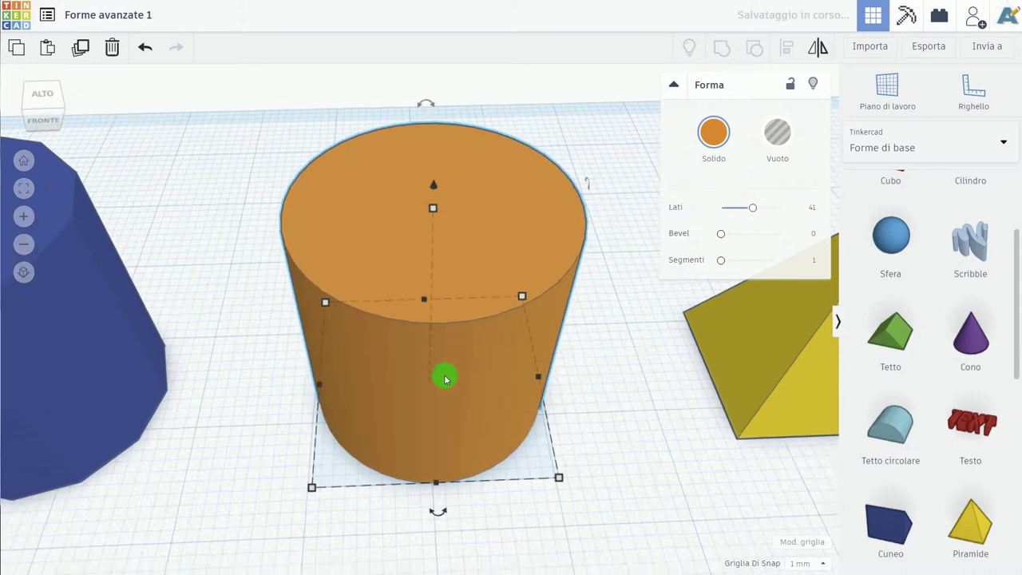
pyautogui.moveTo(598, 376); pyautogui.dragTo(178, 368, button='right')
pyautogui.scroll(-2, 408, 344)
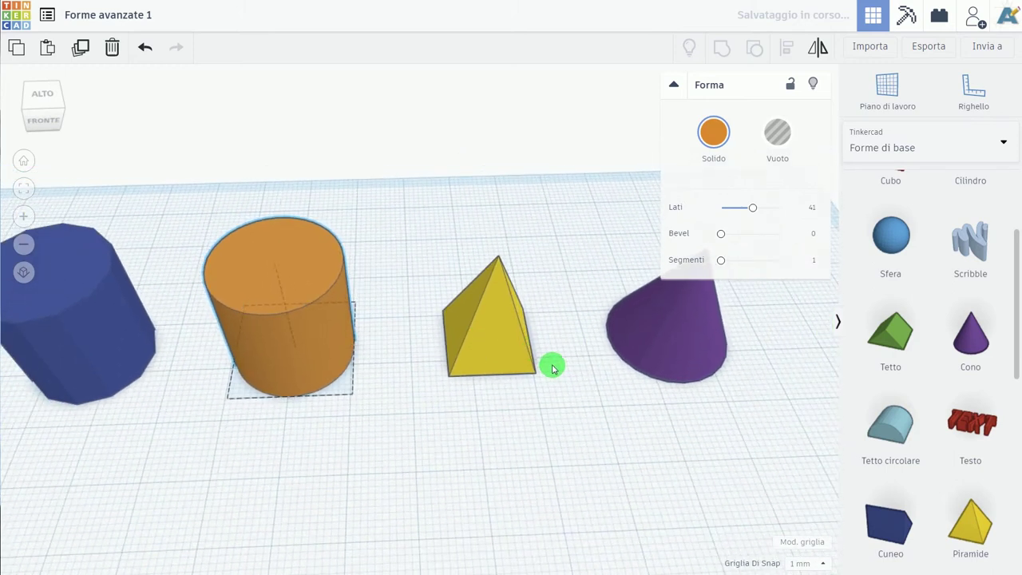
pyautogui.moveTo(551, 361); pyautogui.dragTo(296, 387, button='right')
# Step: Select the yellow pyramid and raise its sides from 4 to 28
pyautogui.click(577, 342)
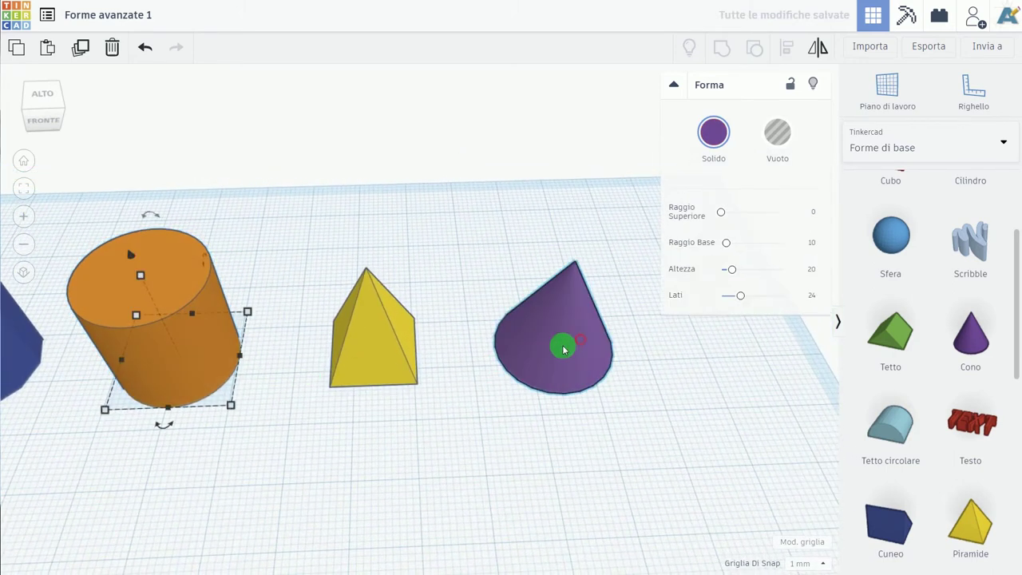
pyautogui.click(388, 347)
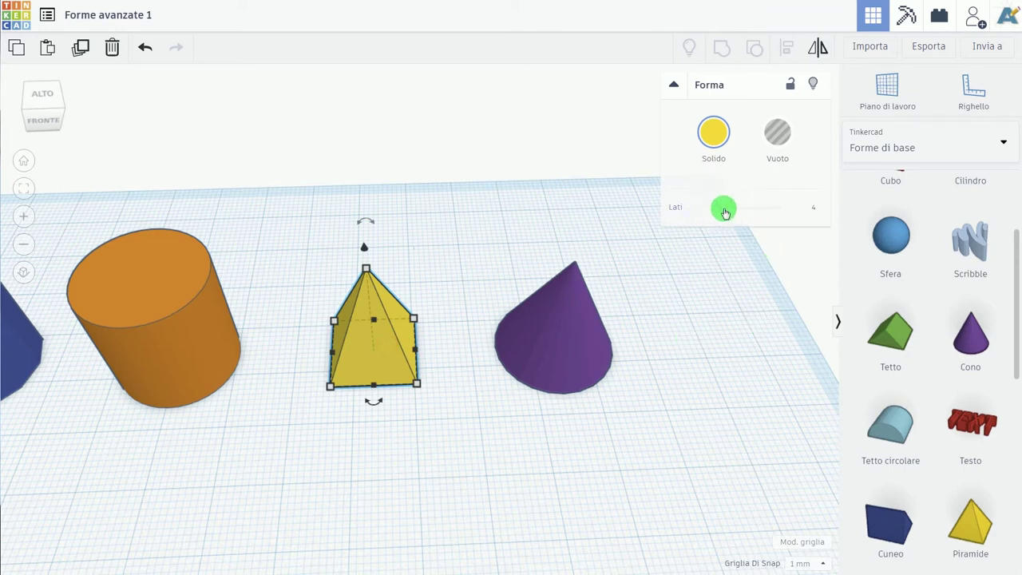
pyautogui.moveTo(724, 210); pyautogui.dragTo(790, 212)
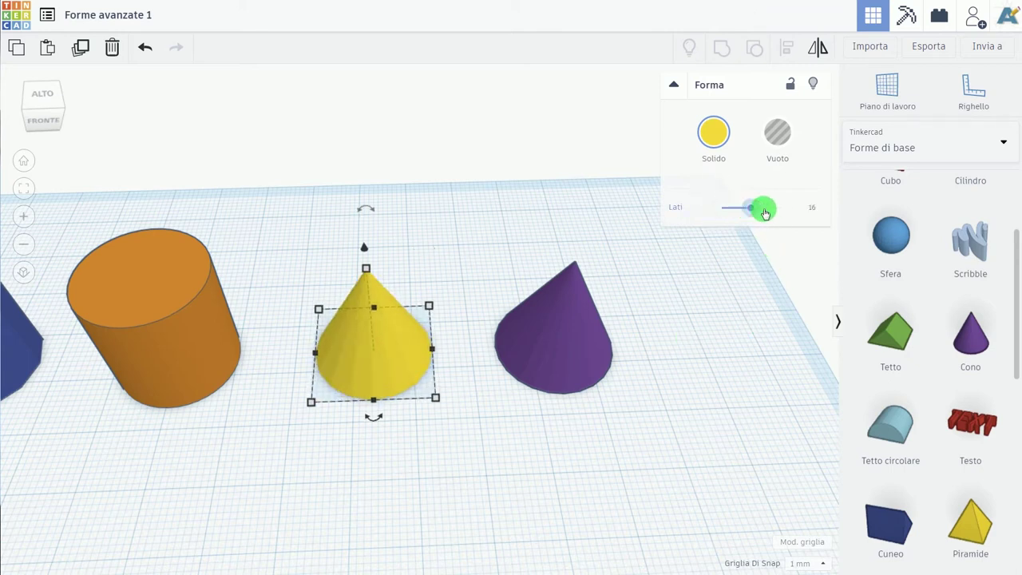
# Step: Select the purple cone, set its sides to 45 and its top radius to 10
pyautogui.click(580, 324)
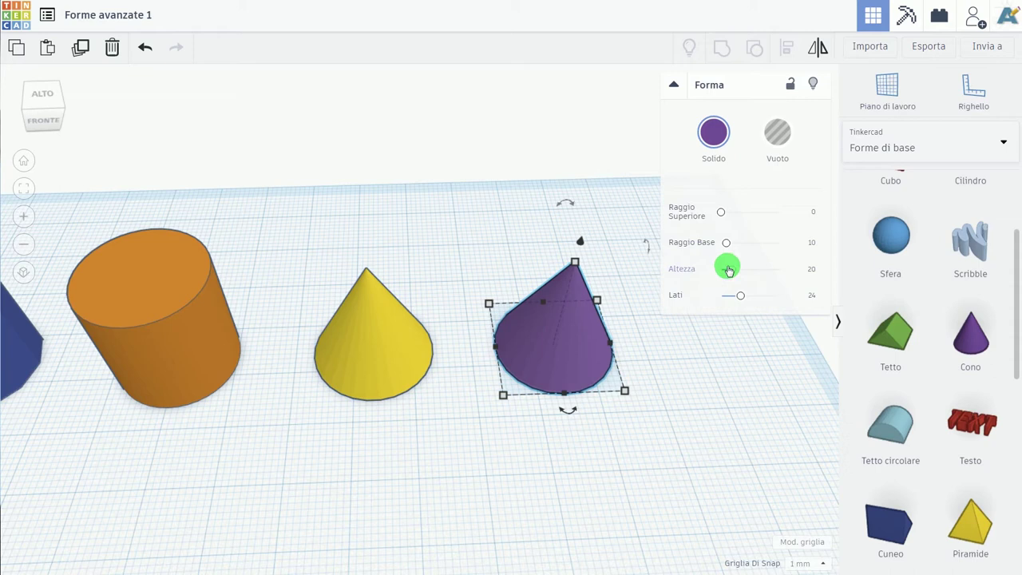
pyautogui.moveTo(742, 297)
pyautogui.mouseDown()
pyautogui.moveTo(787, 297)
pyautogui.moveTo(763, 299)
pyautogui.mouseUp()
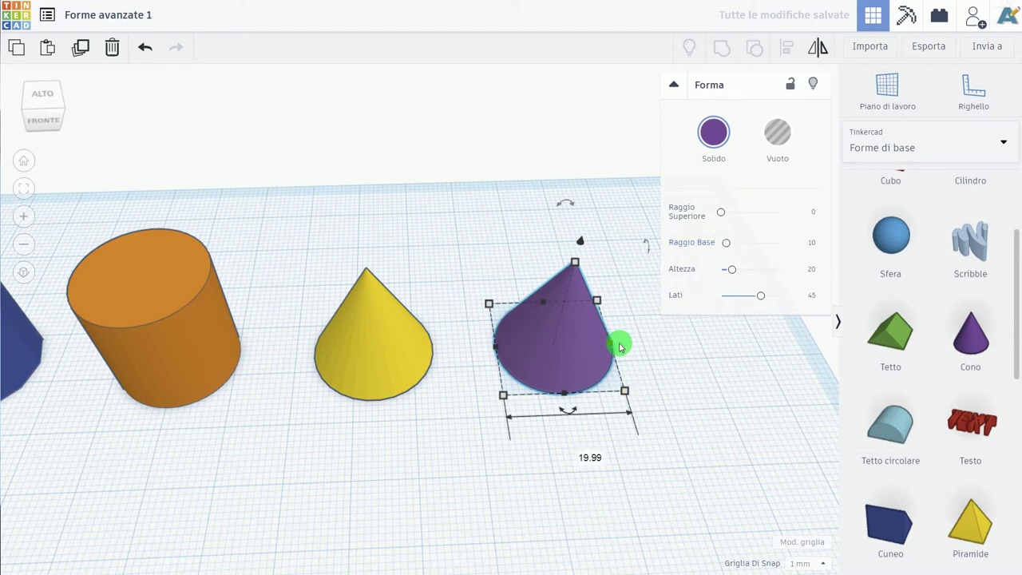
pyautogui.moveTo(721, 212); pyautogui.dragTo(727, 212)
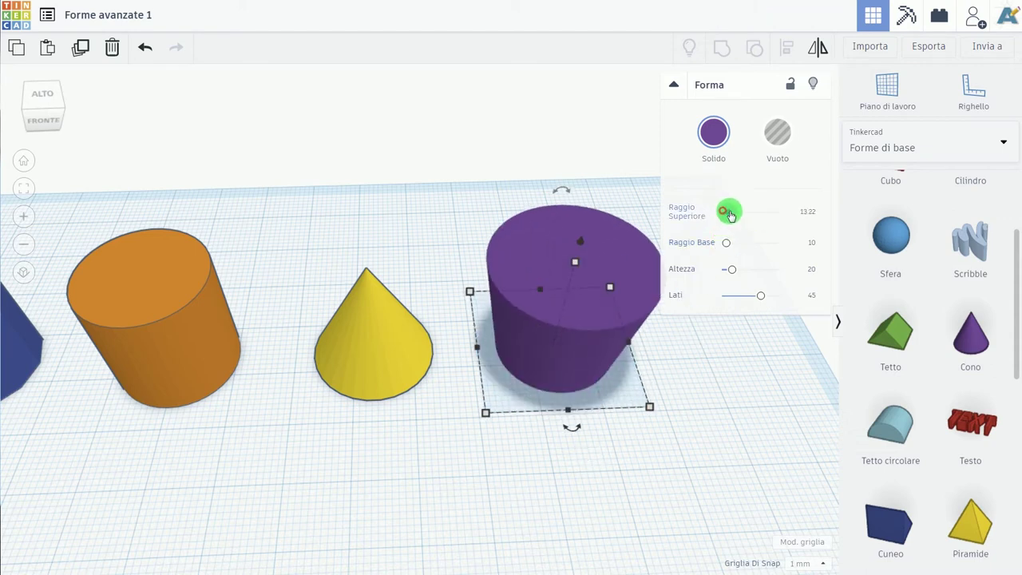
pyautogui.click(809, 213)
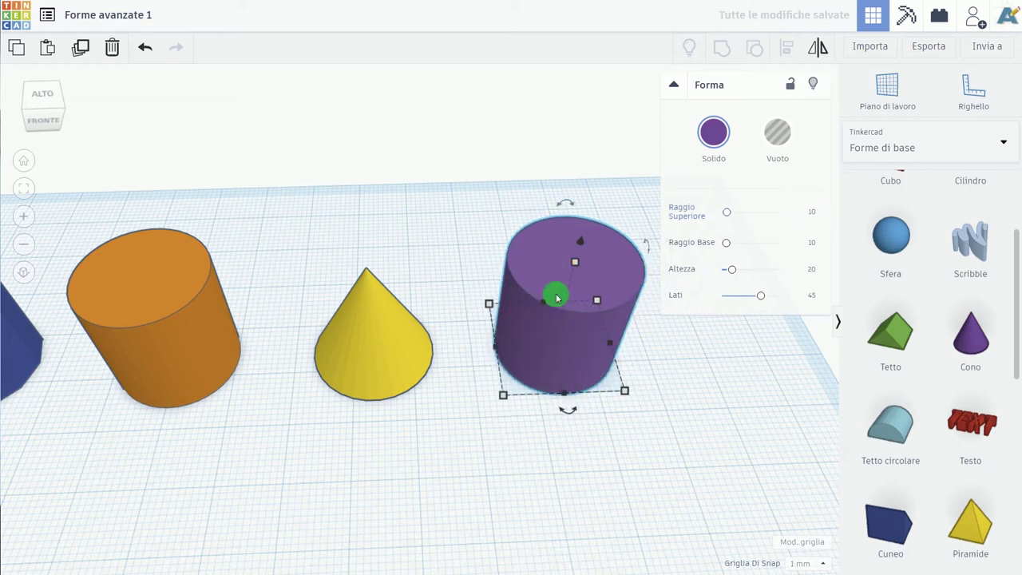
# Step: Select the orange cylinder and bevel its top edge to 1.08
pyautogui.click(198, 337)
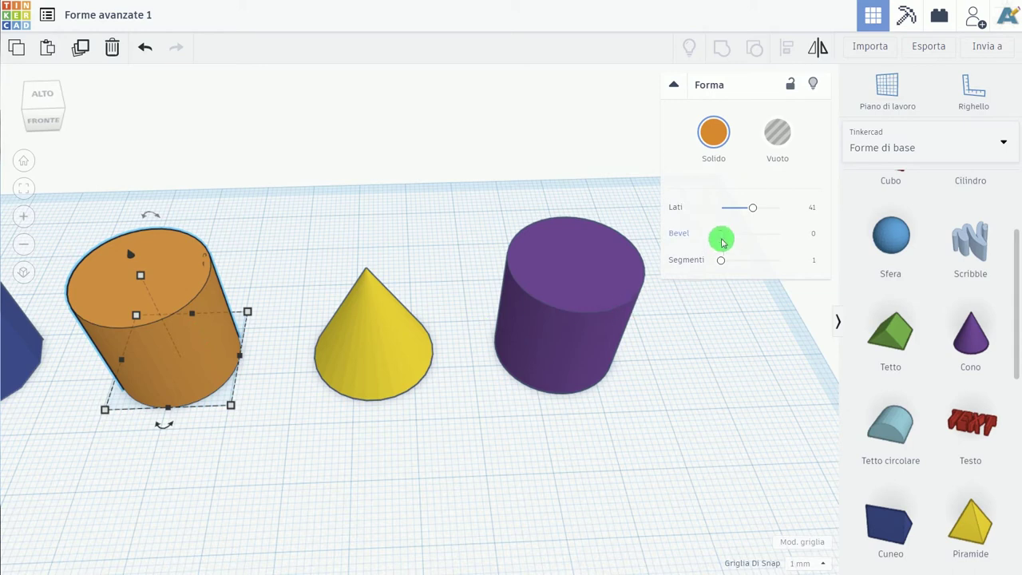
pyautogui.moveTo(723, 238); pyautogui.dragTo(746, 233)
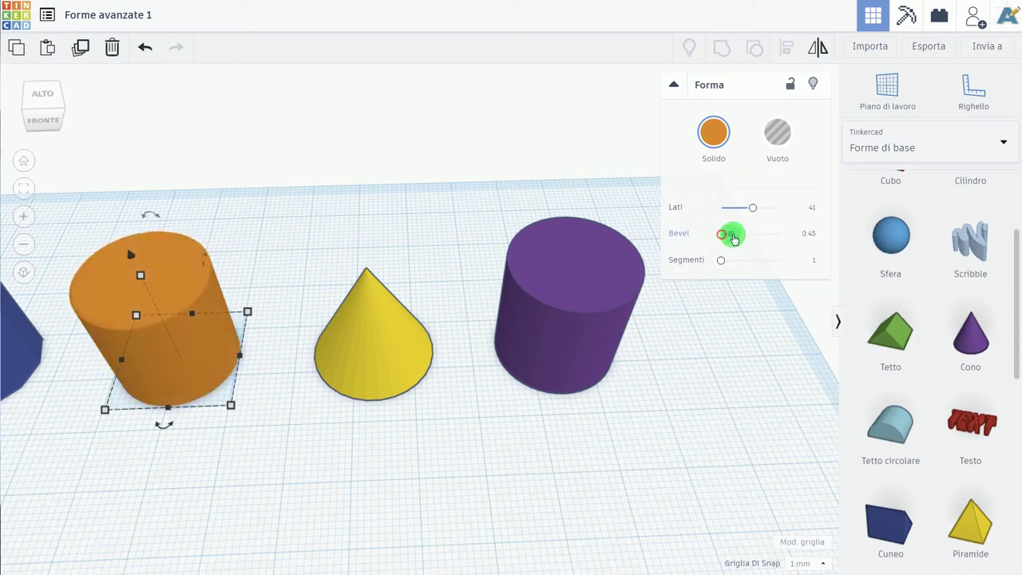
pyautogui.click(622, 310)
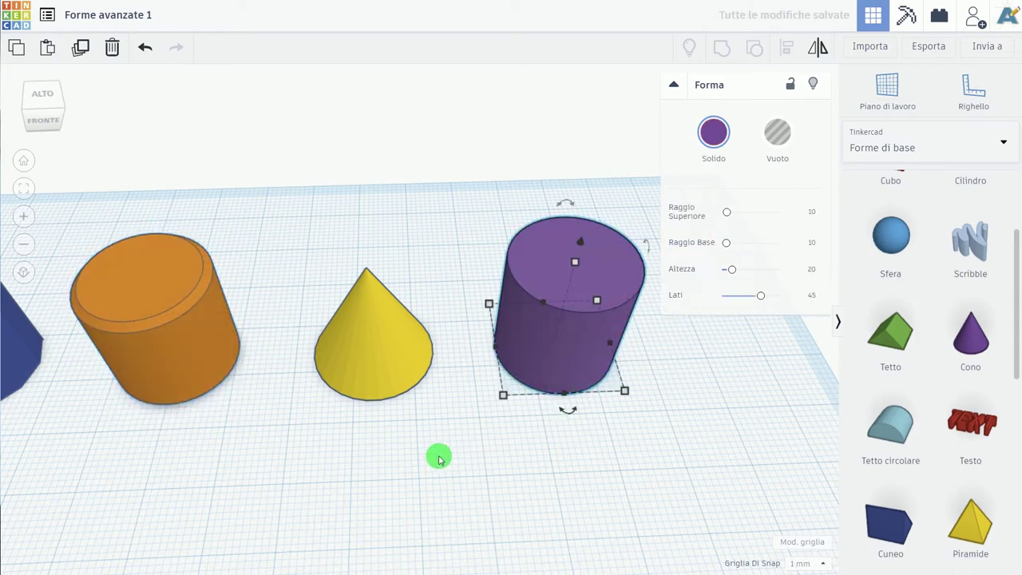
# Step: Zoom out and orbit to view the whole workplane of shapes diagonally
pyautogui.scroll(-2, 402, 457)
pyautogui.scroll(-2, 401, 452)
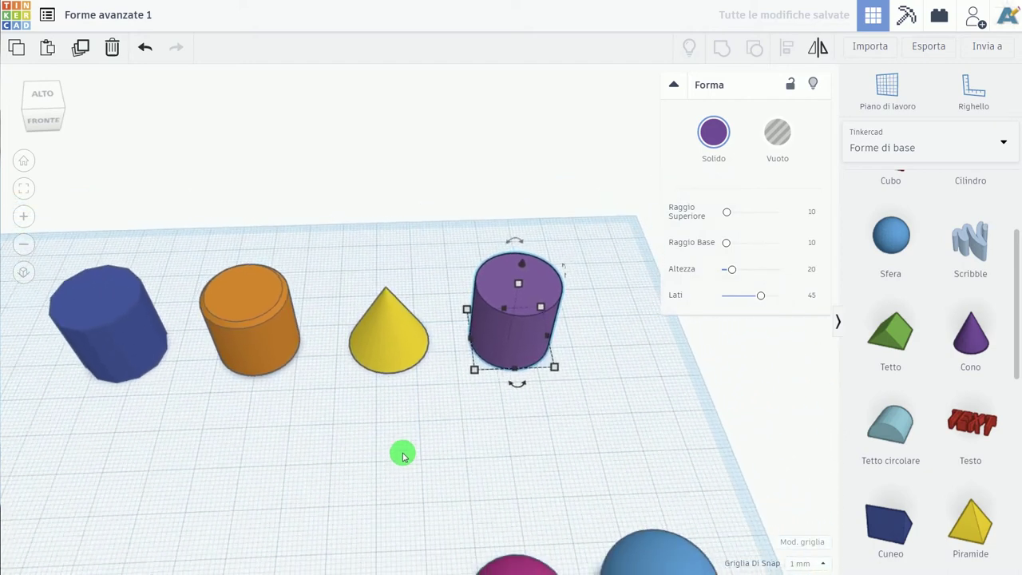
pyautogui.scroll(-2, 402, 452)
pyautogui.scroll(-2, 372, 442)
pyautogui.moveTo(372, 442)
pyautogui.mouseDown(button='right')
pyautogui.moveTo(428, 388)
pyautogui.moveTo(507, 372)
pyautogui.moveTo(467, 435)
pyautogui.mouseUp(button='right')
pyautogui.moveTo(411, 484)
pyautogui.mouseDown(button='middle')
pyautogui.moveTo(538, 319)
pyautogui.moveTo(573, 254)
pyautogui.mouseUp(button='middle')
# Step: Select the orange tube and set radius 12.16, wall thickness 2.33, 19 sides, bevel 0
pyautogui.click(424, 337)
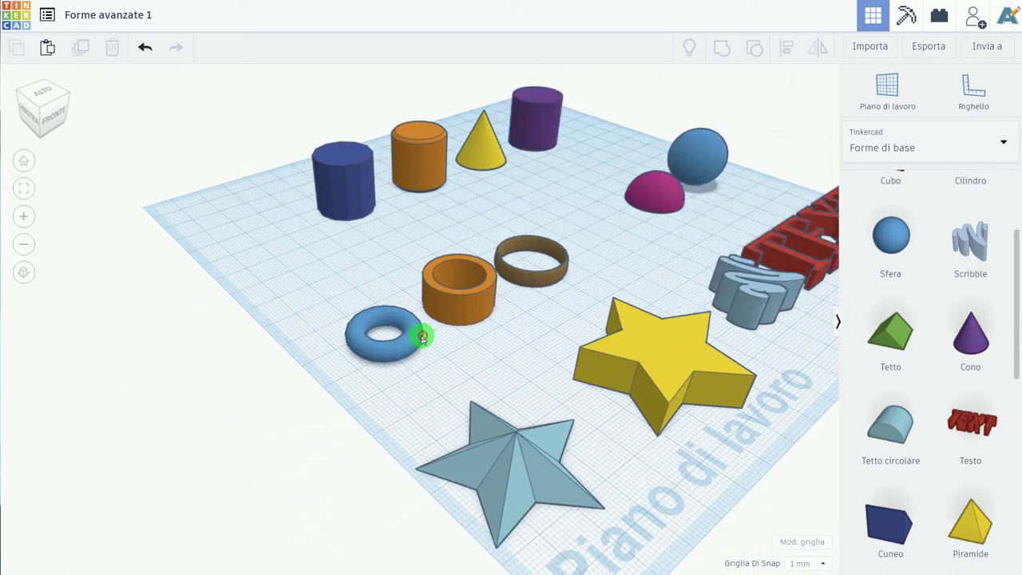
pyautogui.click(465, 297)
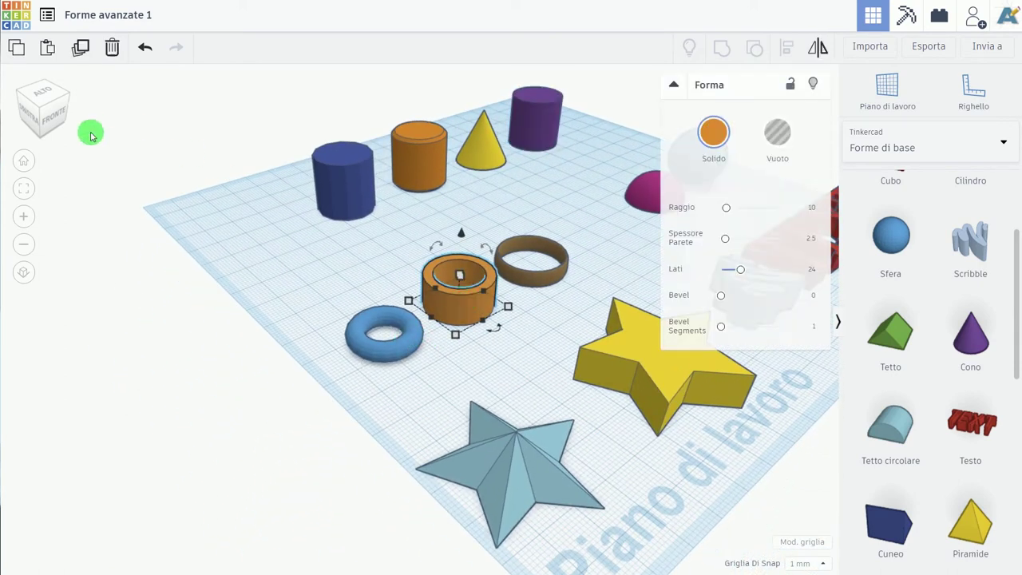
pyautogui.click(31, 188)
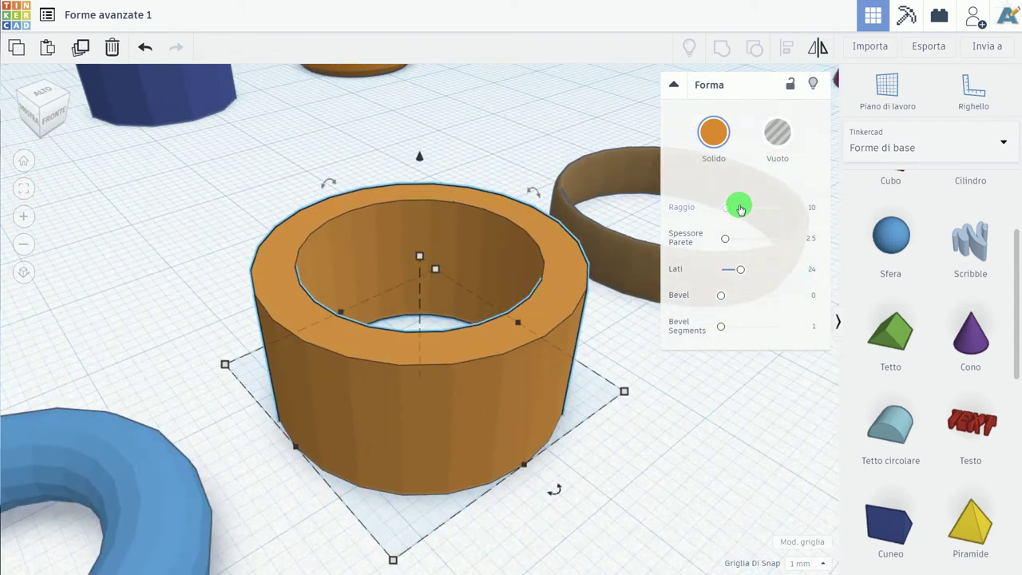
pyautogui.moveTo(729, 210); pyautogui.dragTo(723, 238)
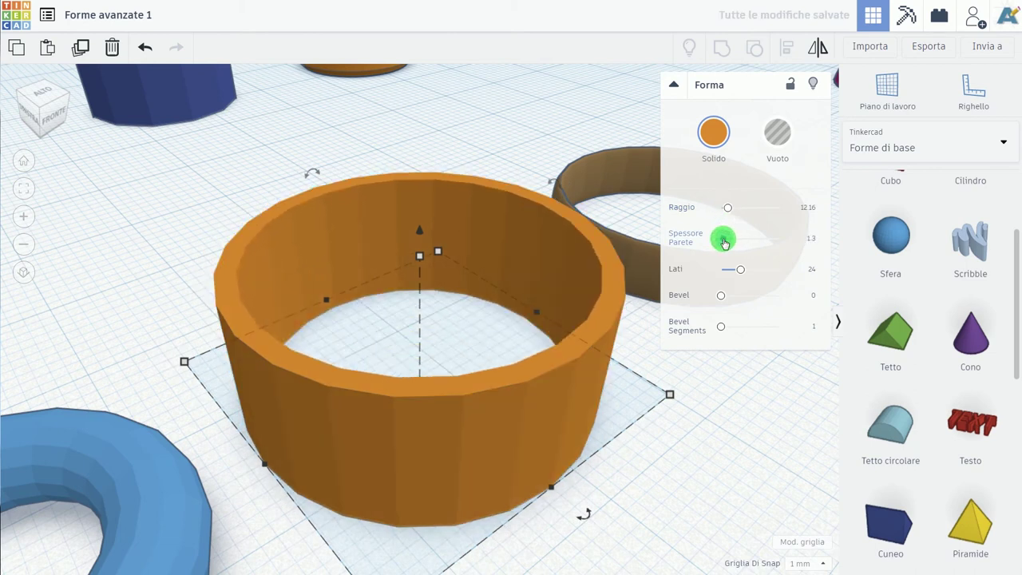
pyautogui.moveTo(738, 272)
pyautogui.mouseDown()
pyautogui.moveTo(715, 272)
pyautogui.moveTo(794, 276)
pyautogui.moveTo(730, 270)
pyautogui.moveTo(719, 293)
pyautogui.moveTo(745, 298)
pyautogui.moveTo(725, 325)
pyautogui.moveTo(735, 328)
pyautogui.moveTo(696, 325)
pyautogui.mouseUp()
pyautogui.moveTo(745, 296); pyautogui.dragTo(720, 295)
pyautogui.click(458, 372)
pyautogui.scroll(-3, 417, 382)
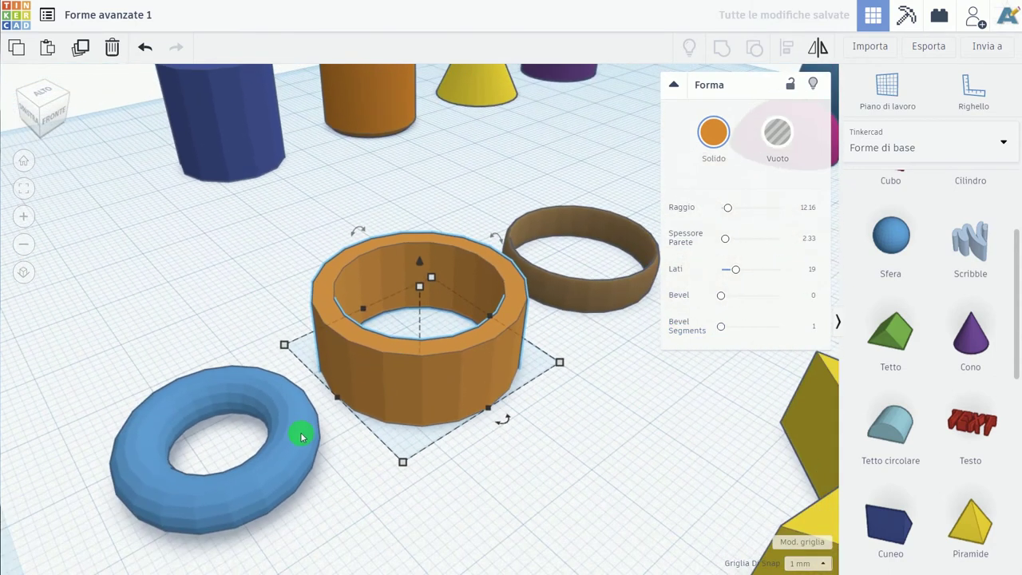
# Step: Select the blue torus and set 11 sides, 18 steps and tube thickness 0.1
pyautogui.click(297, 429)
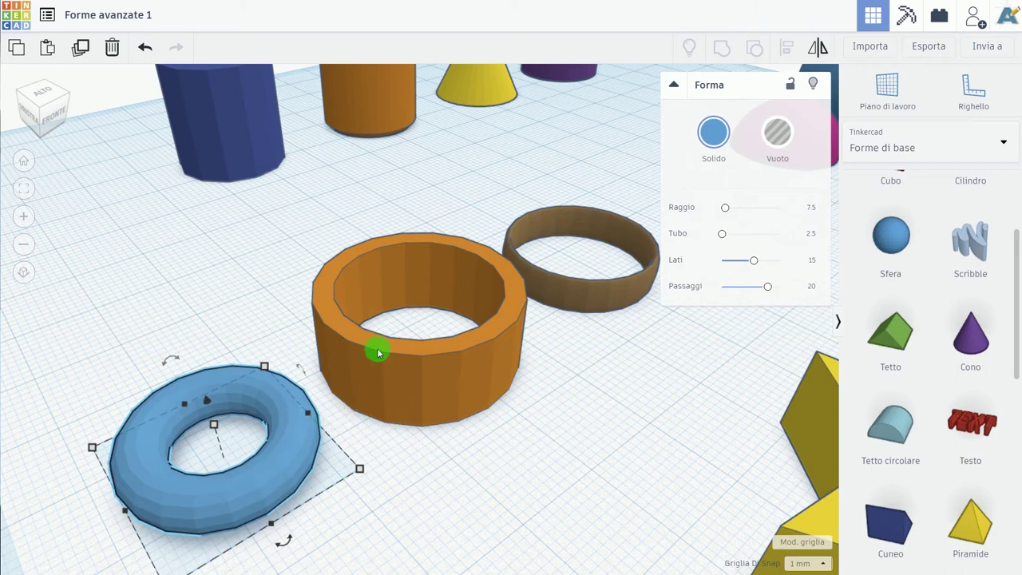
pyautogui.moveTo(756, 265)
pyautogui.mouseDown()
pyautogui.moveTo(718, 268)
pyautogui.moveTo(742, 263)
pyautogui.moveTo(706, 289)
pyautogui.moveTo(789, 292)
pyautogui.moveTo(761, 288)
pyautogui.mouseUp()
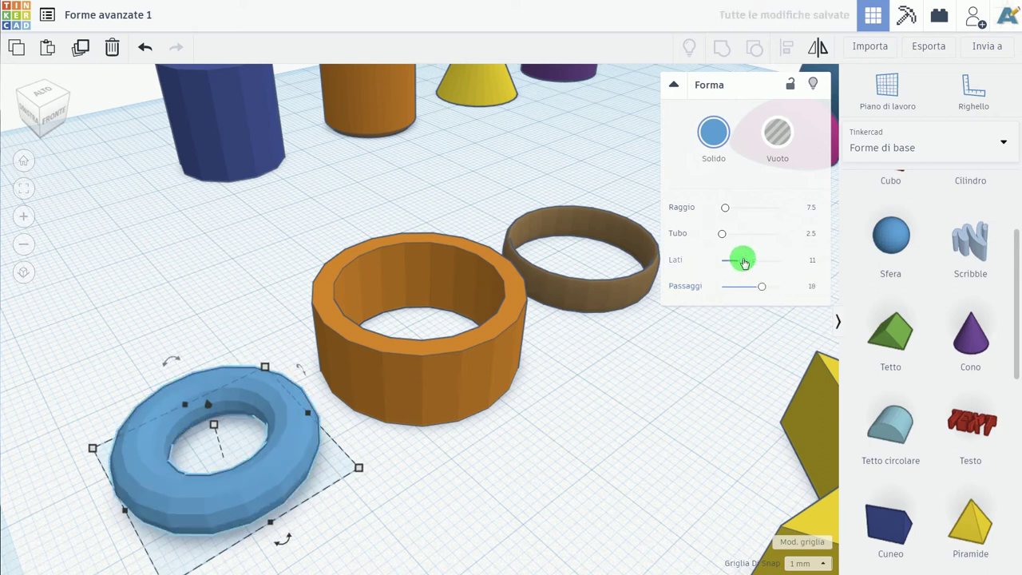
pyautogui.moveTo(751, 265)
pyautogui.mouseDown()
pyautogui.moveTo(771, 264)
pyautogui.moveTo(732, 260)
pyautogui.moveTo(786, 262)
pyautogui.moveTo(742, 260)
pyautogui.mouseUp()
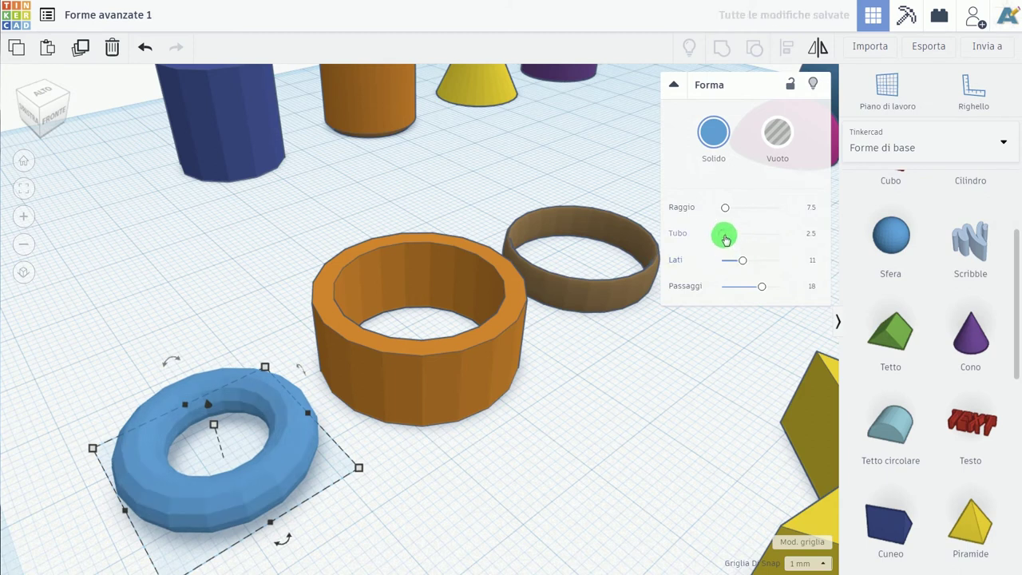
pyautogui.moveTo(725, 213); pyautogui.dragTo(720, 233)
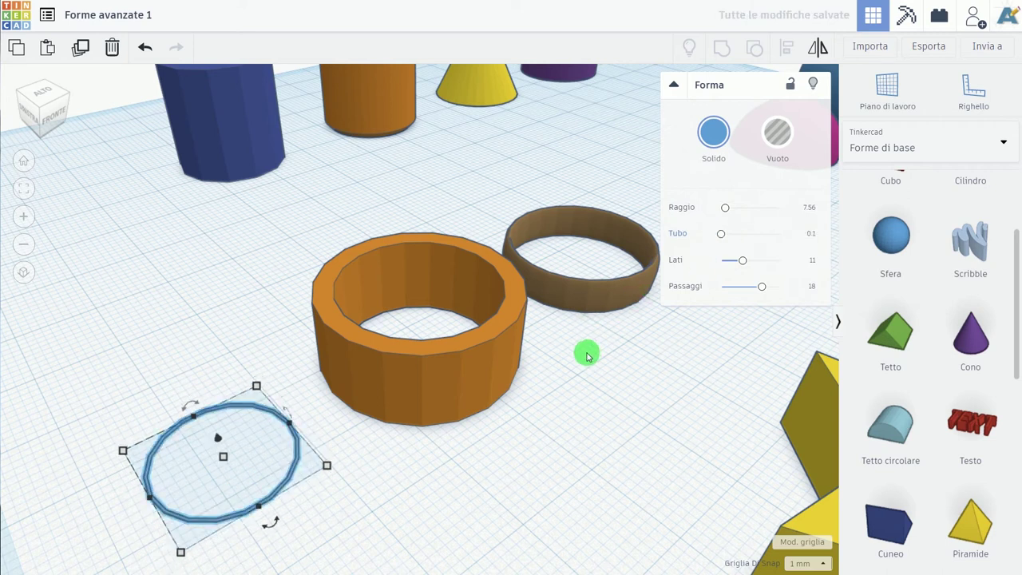
# Step: Select and zoom onto the brown ring, lowering its sides to 22
pyautogui.click(602, 308)
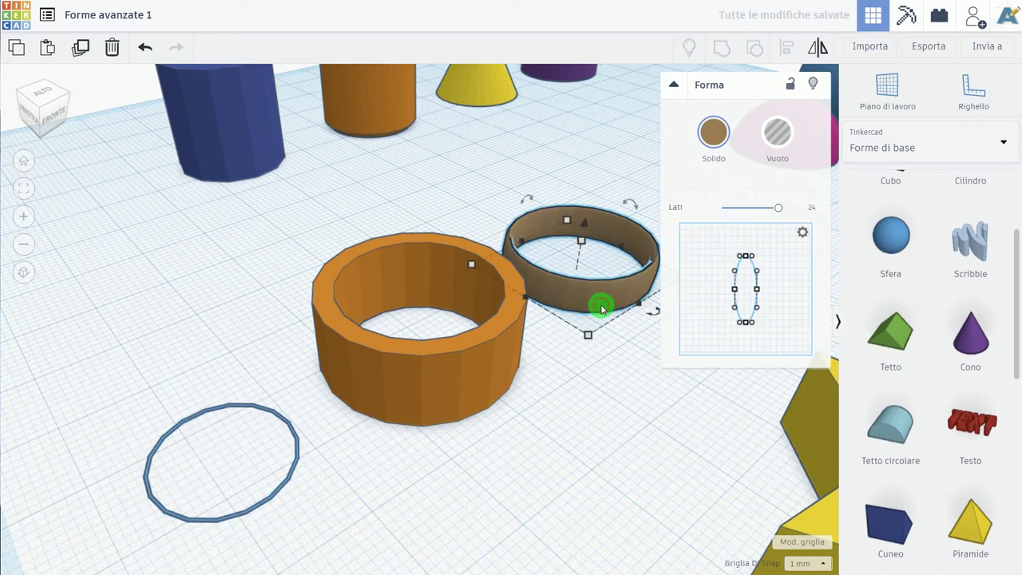
pyautogui.click(25, 196)
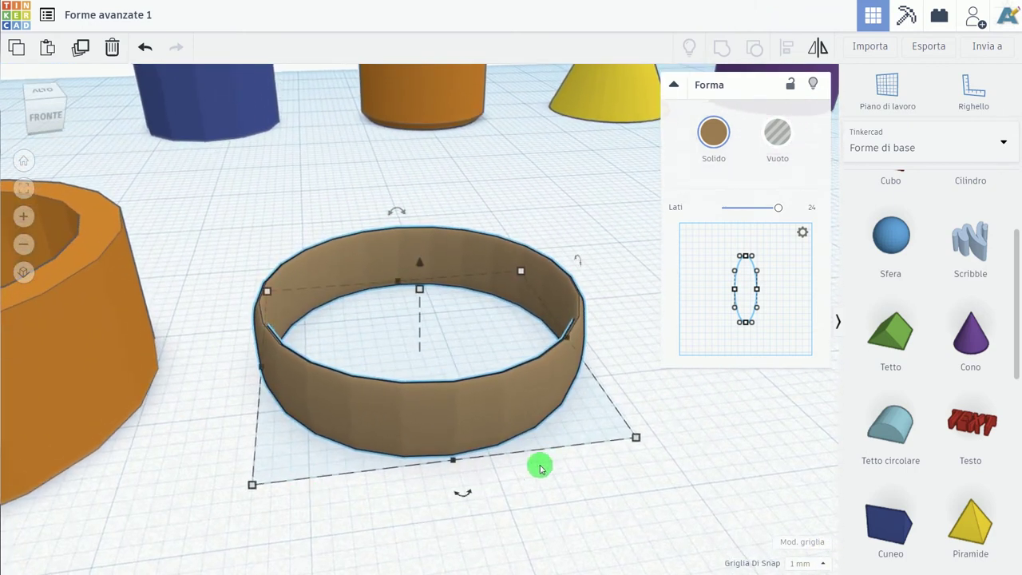
pyautogui.moveTo(777, 208)
pyautogui.mouseDown()
pyautogui.moveTo(719, 210)
pyautogui.moveTo(773, 207)
pyautogui.mouseUp()
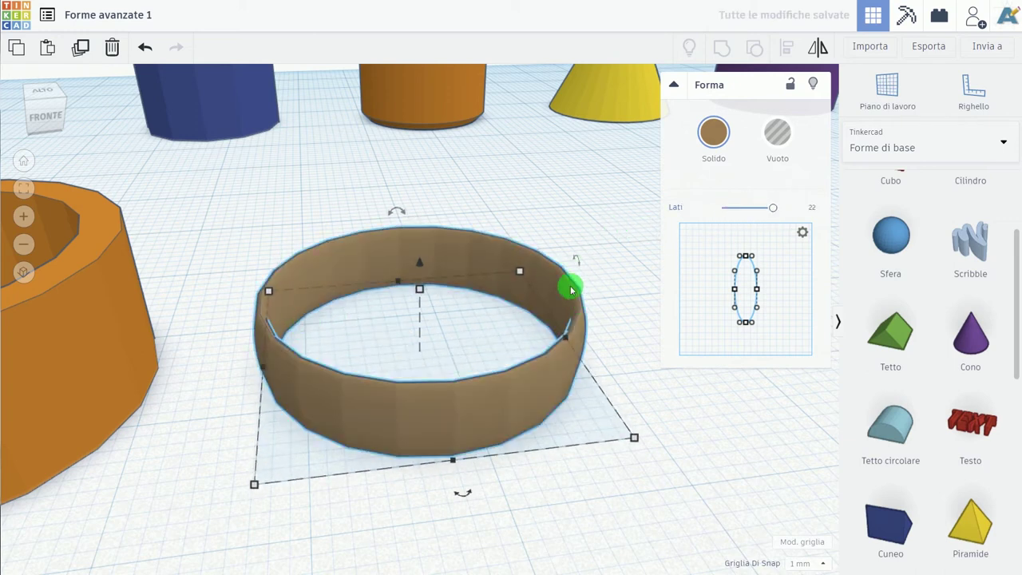
# Step: Drag the ring's profile points outward into a thicker rounded band
pyautogui.moveTo(758, 293)
pyautogui.mouseDown()
pyautogui.moveTo(782, 292)
pyautogui.moveTo(758, 293)
pyautogui.mouseUp()
pyautogui.click(735, 290)
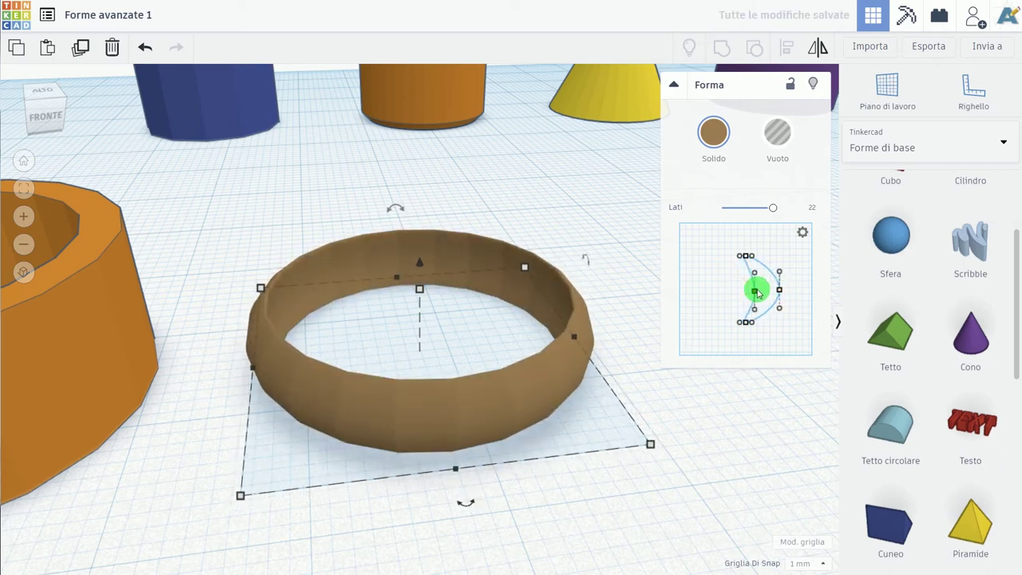
pyautogui.moveTo(623, 331)
pyautogui.mouseDown(button='right')
pyautogui.moveTo(548, 345)
pyautogui.moveTo(574, 341)
pyautogui.mouseUp(button='right')
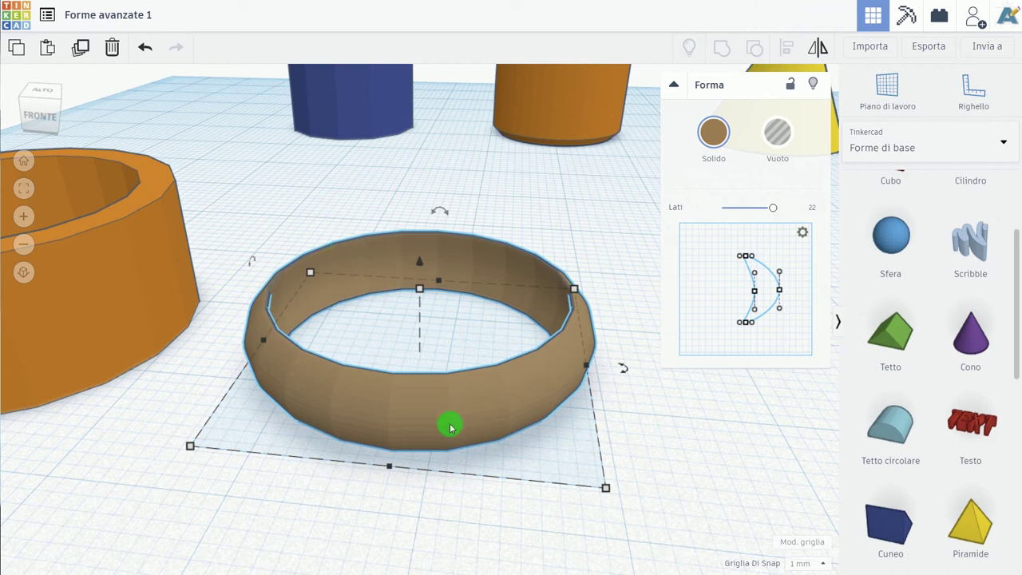
pyautogui.moveTo(757, 294)
pyautogui.mouseDown()
pyautogui.moveTo(710, 290)
pyautogui.moveTo(744, 253)
pyautogui.moveTo(749, 338)
pyautogui.moveTo(778, 290)
pyautogui.moveTo(737, 298)
pyautogui.mouseUp()
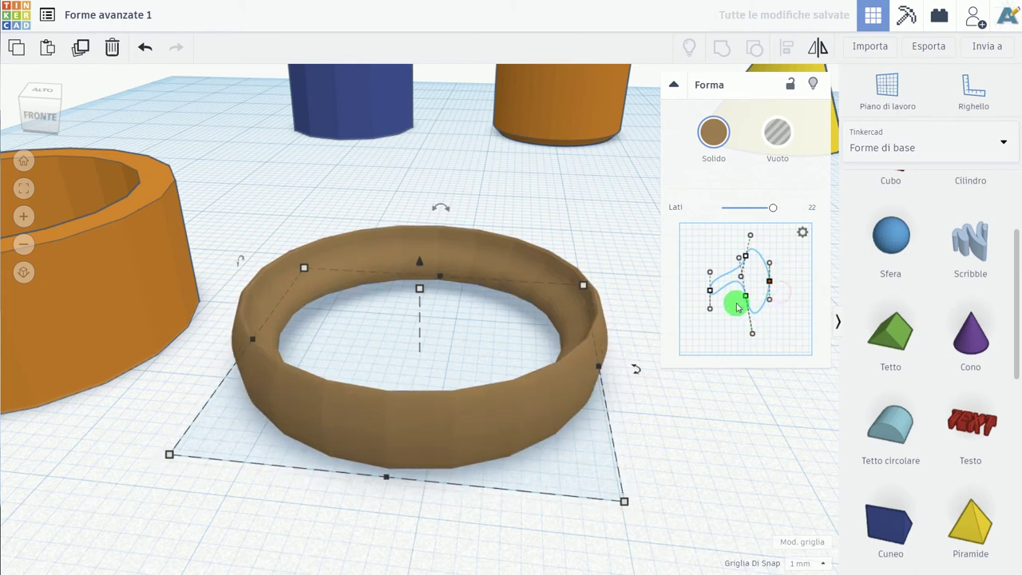
pyautogui.click(609, 356)
pyautogui.scroll(-3, 602, 381)
# Step: Select the blue sphere and drop its steps from 24 to 8 for a faceted look
pyautogui.scroll(-3, 603, 387)
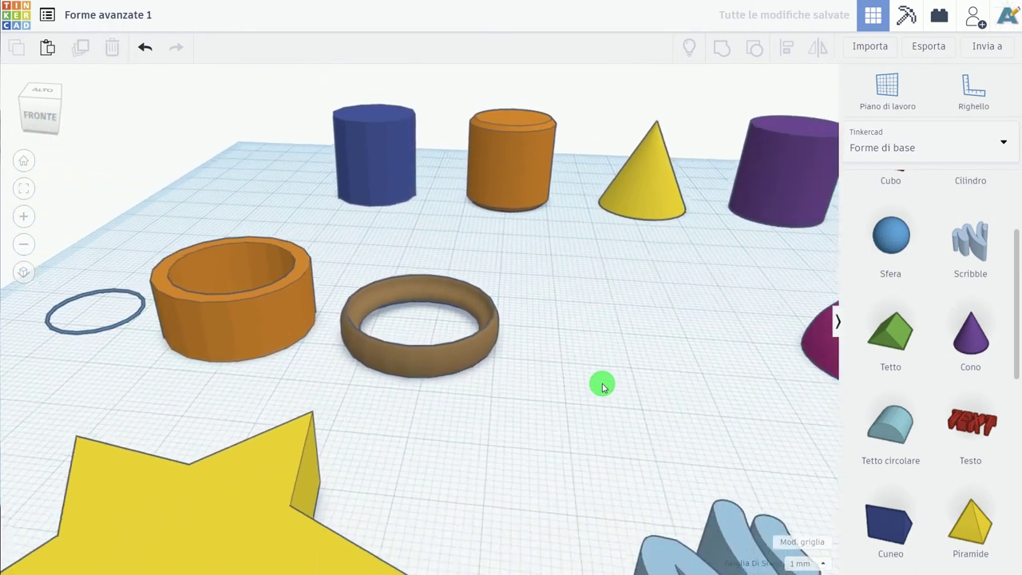
pyautogui.scroll(-3, 601, 382)
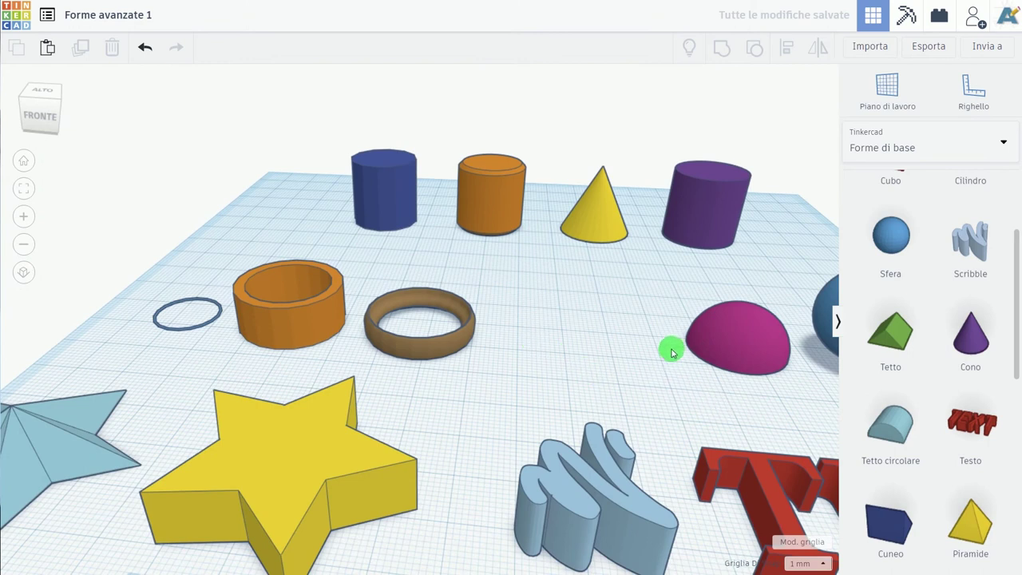
pyautogui.moveTo(672, 353)
pyautogui.mouseDown(button='middle')
pyautogui.moveTo(251, 324)
pyautogui.moveTo(213, 349)
pyautogui.mouseUp(button='middle')
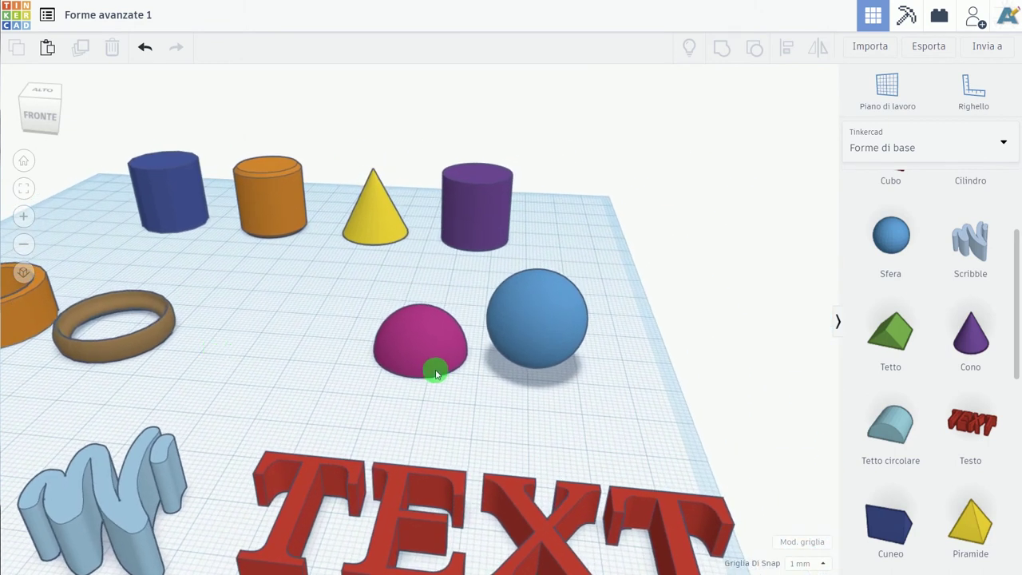
pyautogui.scroll(2, 431, 374)
pyautogui.scroll(2, 431, 374)
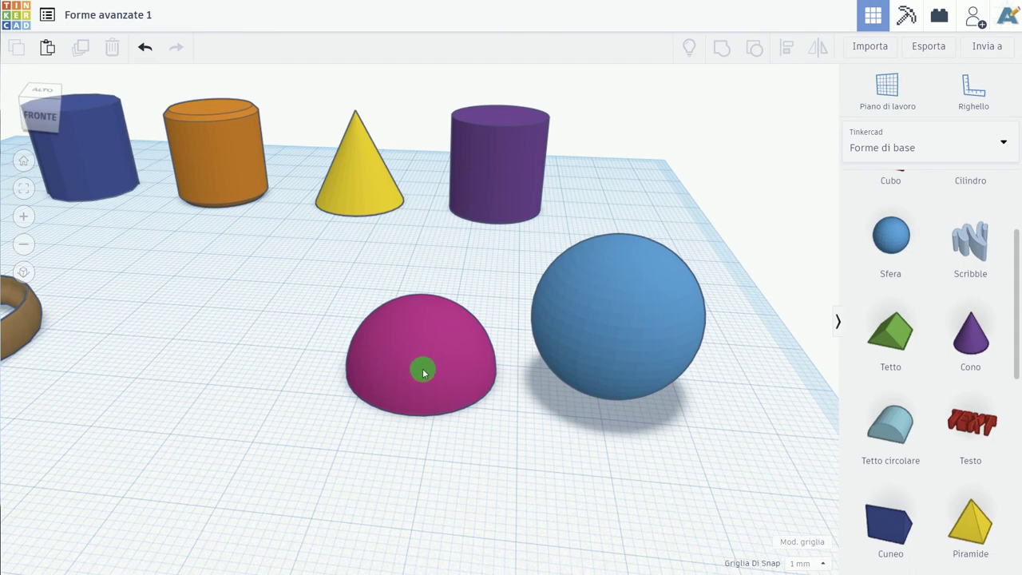
pyautogui.click(422, 363)
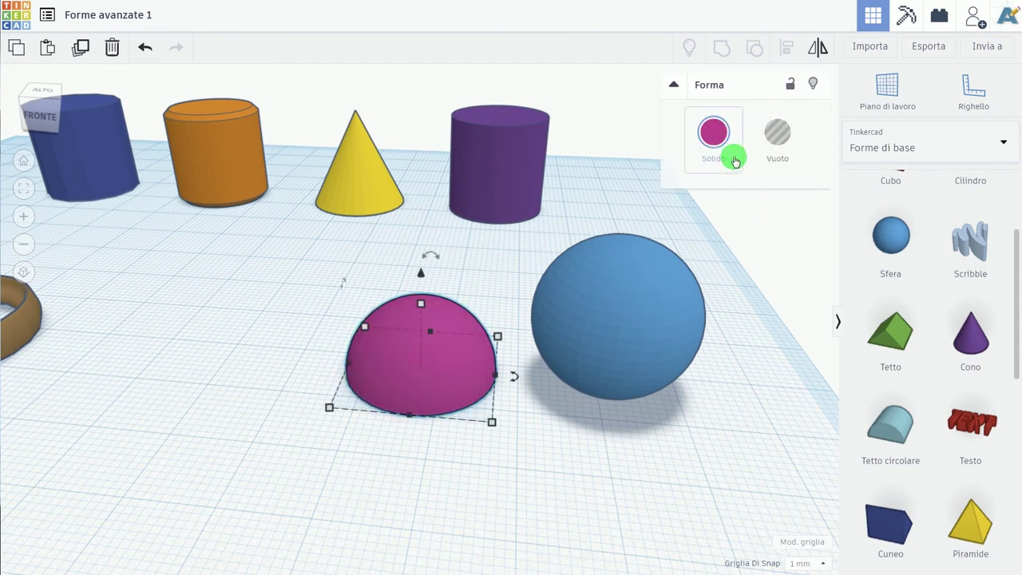
pyautogui.click(601, 314)
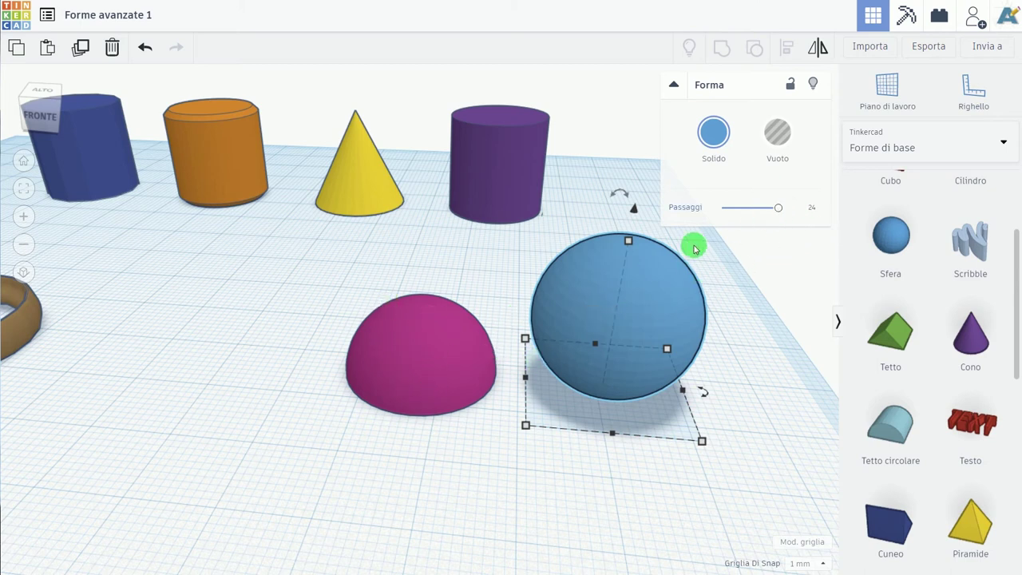
pyautogui.moveTo(758, 214)
pyautogui.mouseDown()
pyautogui.moveTo(710, 214)
pyautogui.moveTo(733, 210)
pyautogui.mouseUp()
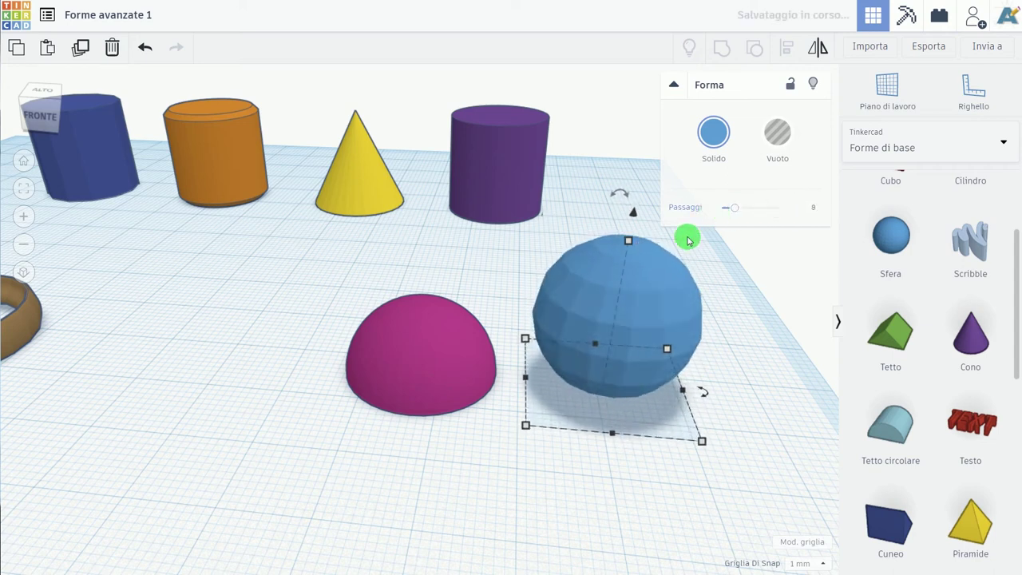
pyautogui.scroll(-3, 551, 390)
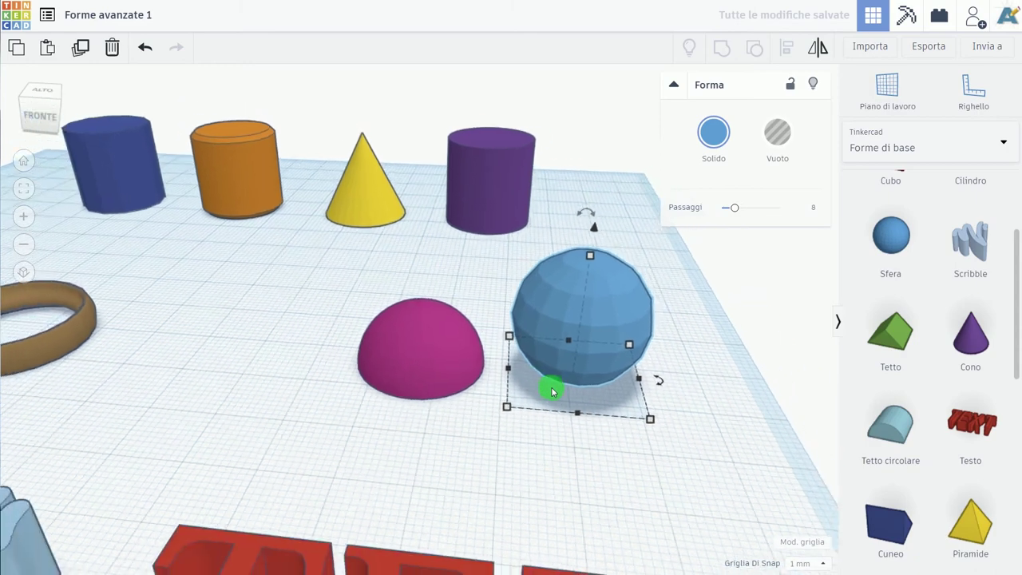
pyautogui.scroll(-3, 508, 406)
# Step: Bring the stars into view and lower the yellow star to 6.00 height
pyautogui.moveTo(400, 424); pyautogui.dragTo(664, 331, button='middle')
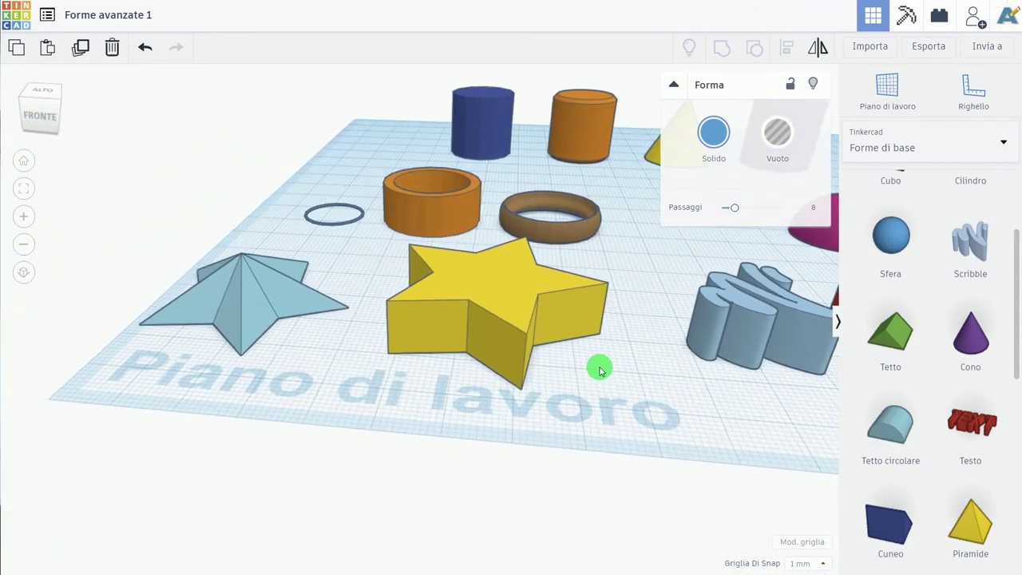
pyautogui.moveTo(315, 381); pyautogui.dragTo(595, 414, button='middle')
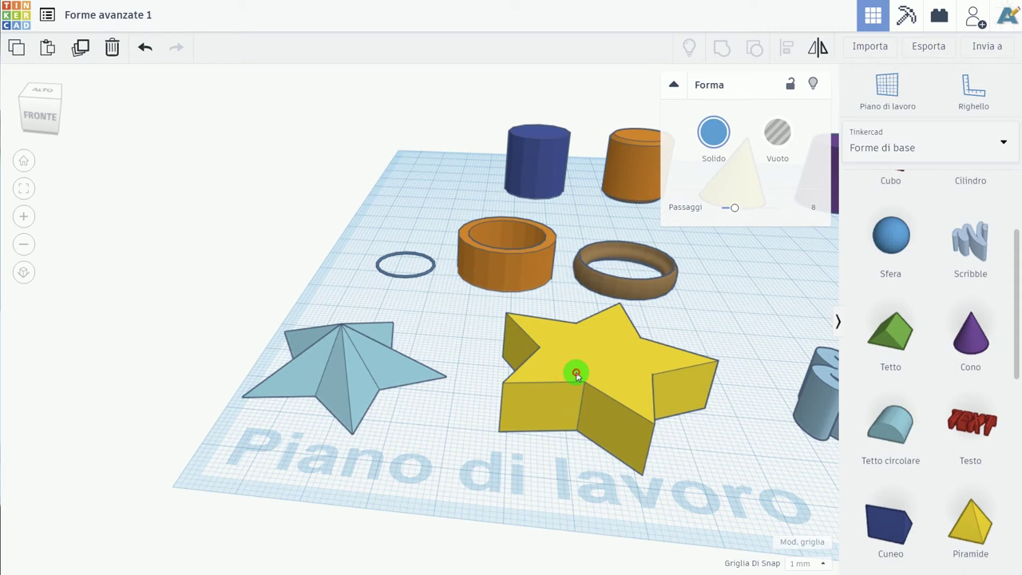
pyautogui.click(577, 375)
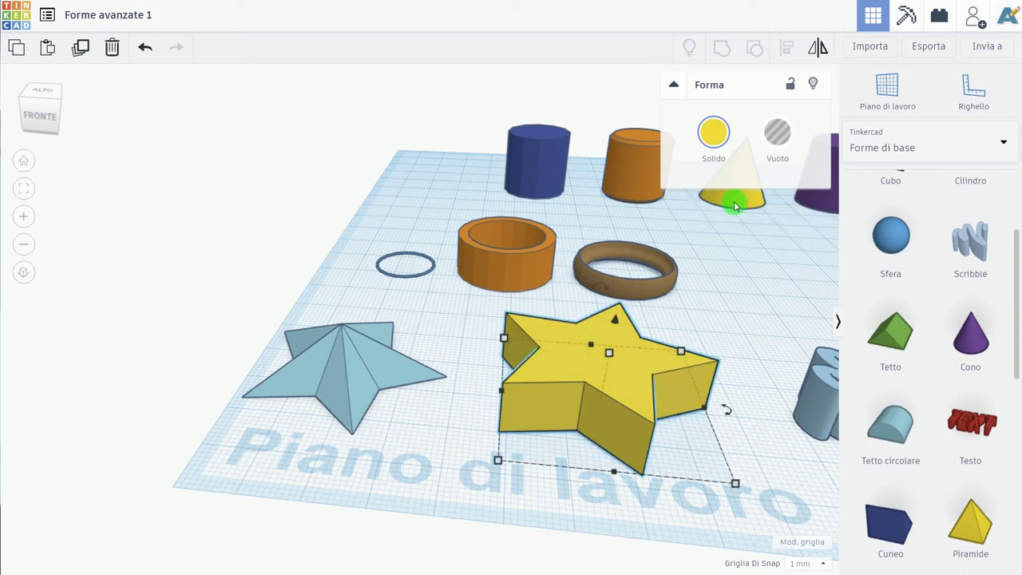
pyautogui.moveTo(609, 353); pyautogui.dragTo(606, 372)
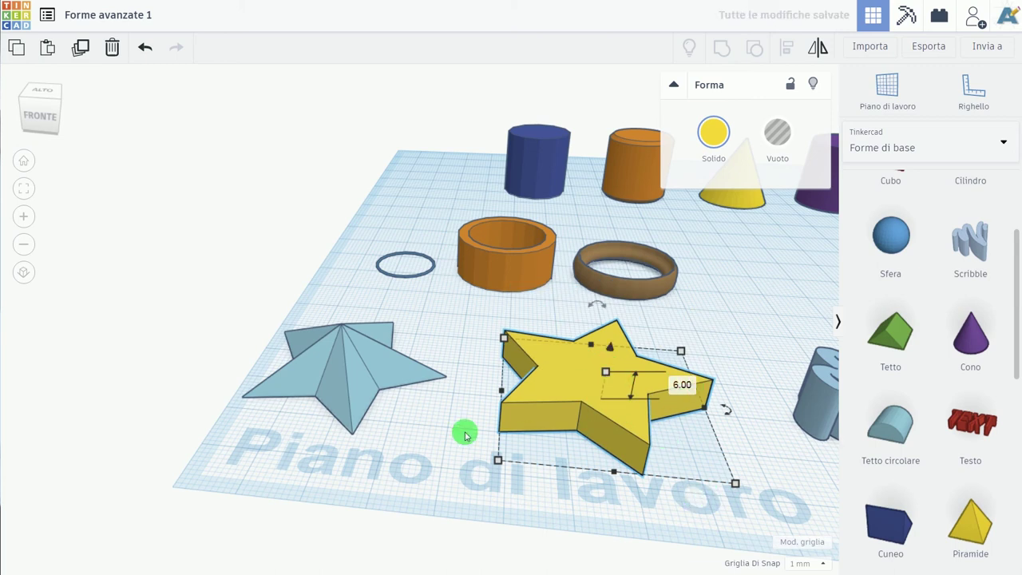
# Step: Select the blue star and raise its points to about 11, flattening it into a disc
pyautogui.click(402, 365)
pyautogui.moveTo(404, 370)
pyautogui.mouseDown(button='right')
pyautogui.moveTo(424, 302)
pyautogui.moveTo(434, 362)
pyautogui.moveTo(440, 347)
pyautogui.mouseUp(button='right')
pyautogui.moveTo(728, 213)
pyautogui.mouseDown()
pyautogui.moveTo(755, 206)
pyautogui.moveTo(739, 210)
pyautogui.moveTo(750, 266)
pyautogui.moveTo(784, 267)
pyautogui.mouseUp()
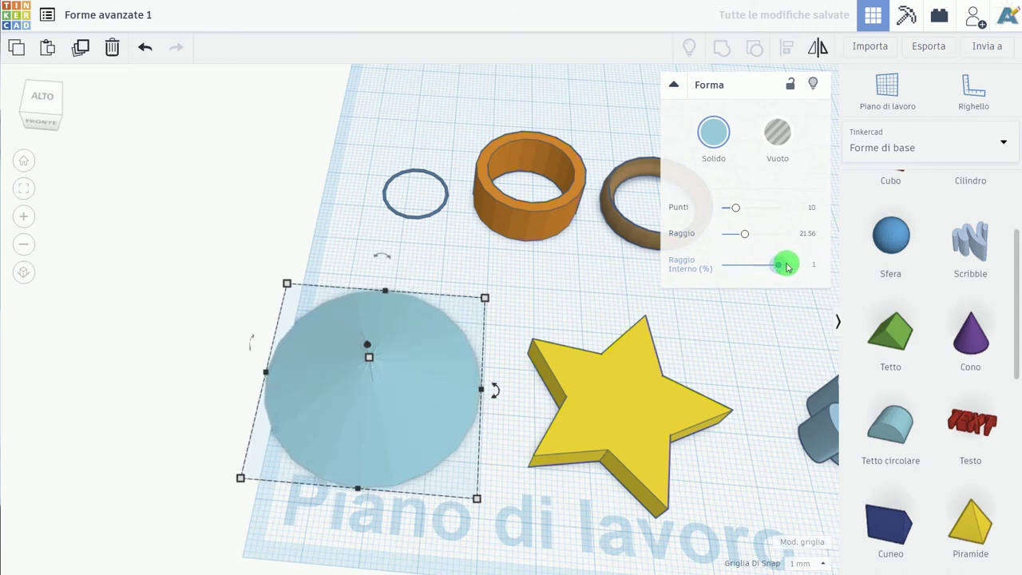
# Step: Set the light blue star's inner radius to 0.79 and its points to 5
pyautogui.moveTo(781, 270)
pyautogui.mouseDown()
pyautogui.moveTo(685, 272)
pyautogui.moveTo(799, 273)
pyautogui.moveTo(750, 270)
pyautogui.moveTo(765, 269)
pyautogui.mouseUp()
pyautogui.moveTo(736, 207)
pyautogui.mouseDown()
pyautogui.moveTo(746, 211)
pyautogui.moveTo(722, 211)
pyautogui.moveTo(727, 232)
pyautogui.mouseUp()
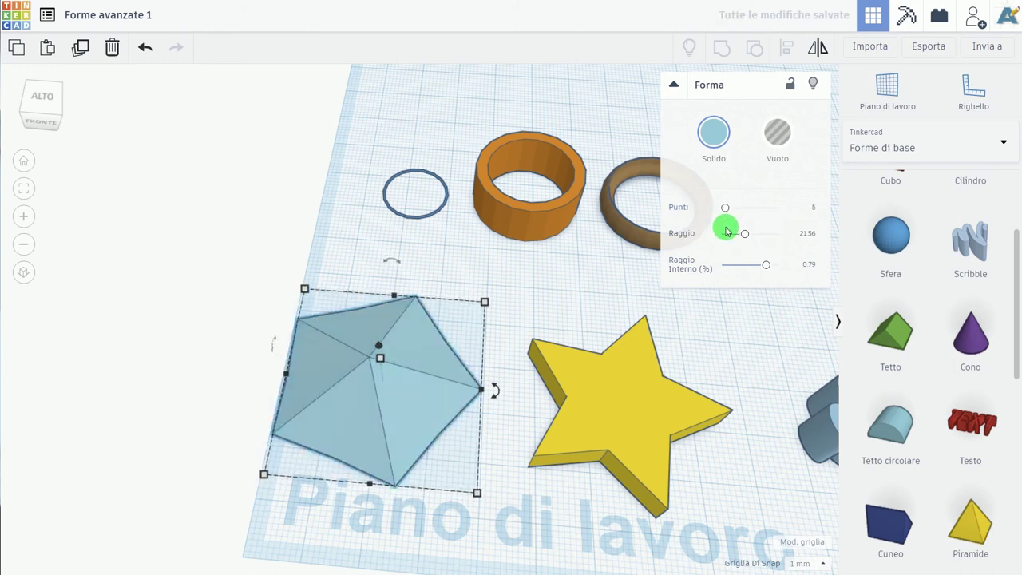
pyautogui.scroll(-1, 463, 432)
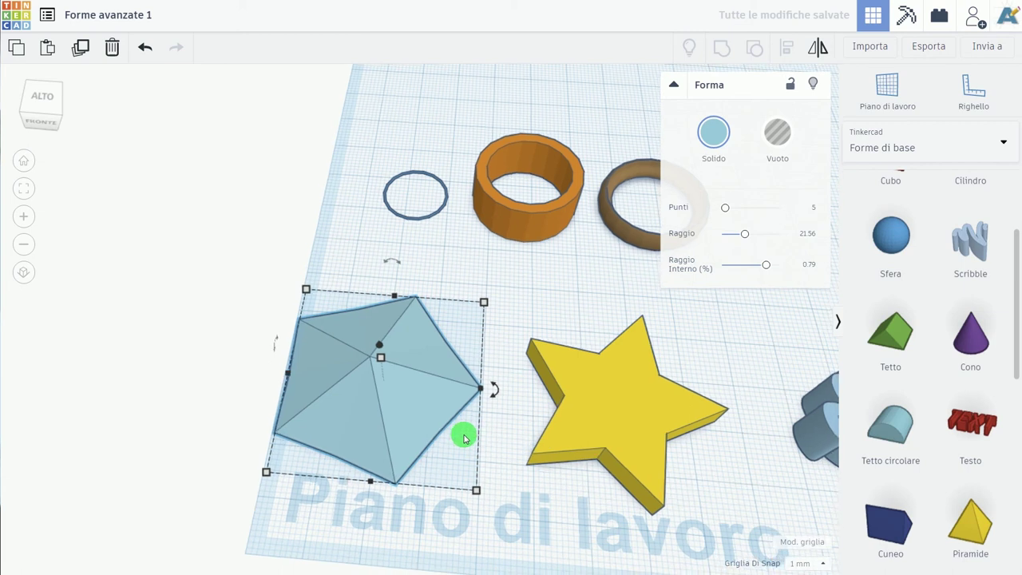
pyautogui.scroll(-2, 463, 432)
pyautogui.scroll(-2, 463, 432)
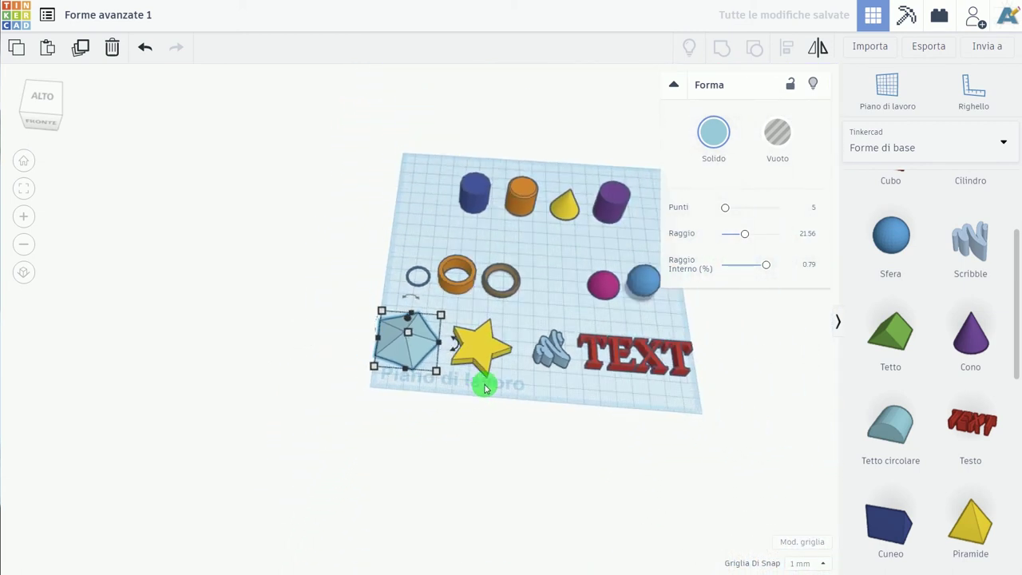
# Step: Select the red TEXT and, after trying Sans and Sans Mono, set its font to Multilanguage
pyautogui.scroll(2, 667, 363)
pyautogui.scroll(2, 679, 367)
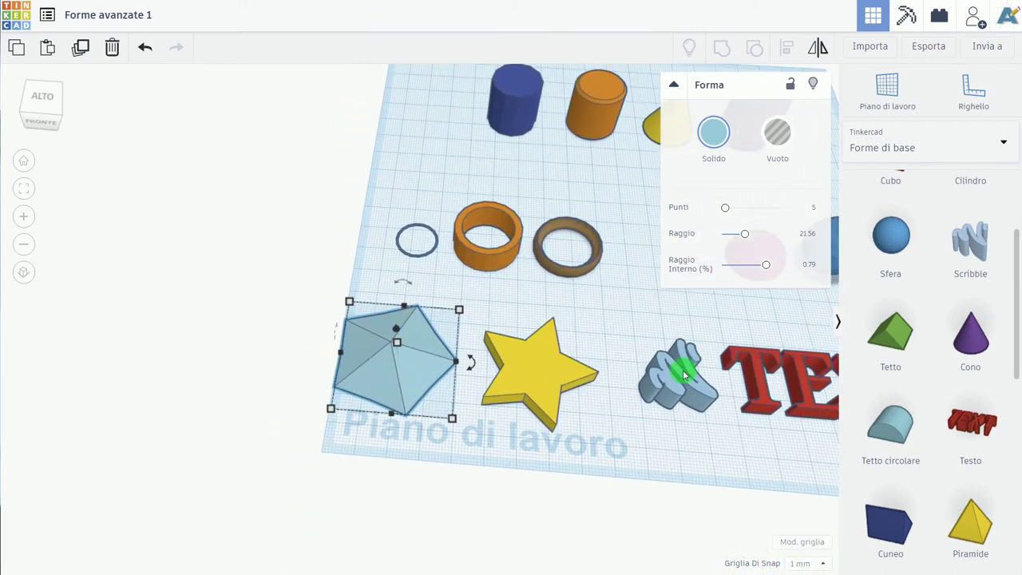
pyautogui.moveTo(669, 339); pyautogui.dragTo(442, 344, button='right')
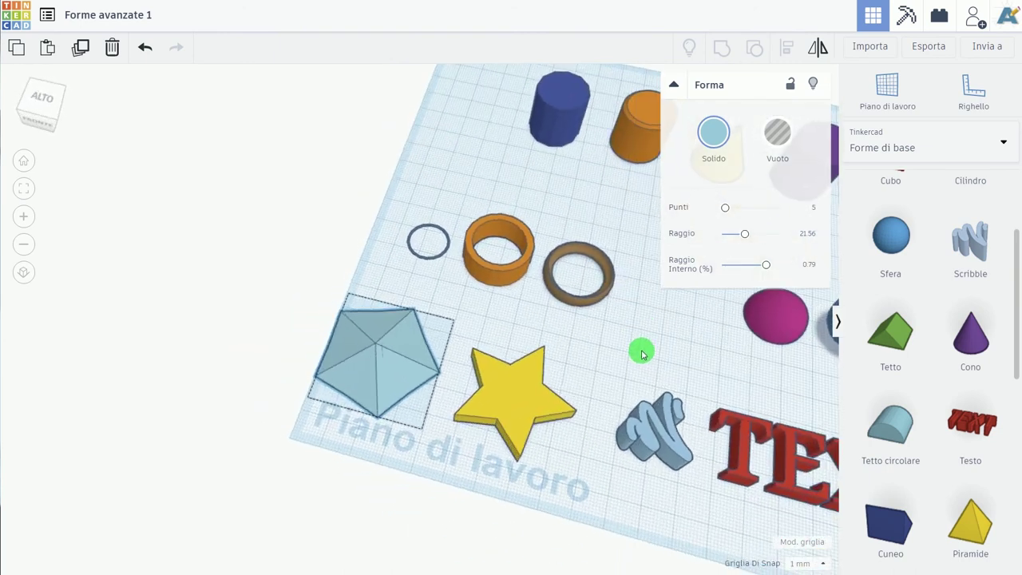
pyautogui.moveTo(441, 343); pyautogui.dragTo(267, 319, button='middle')
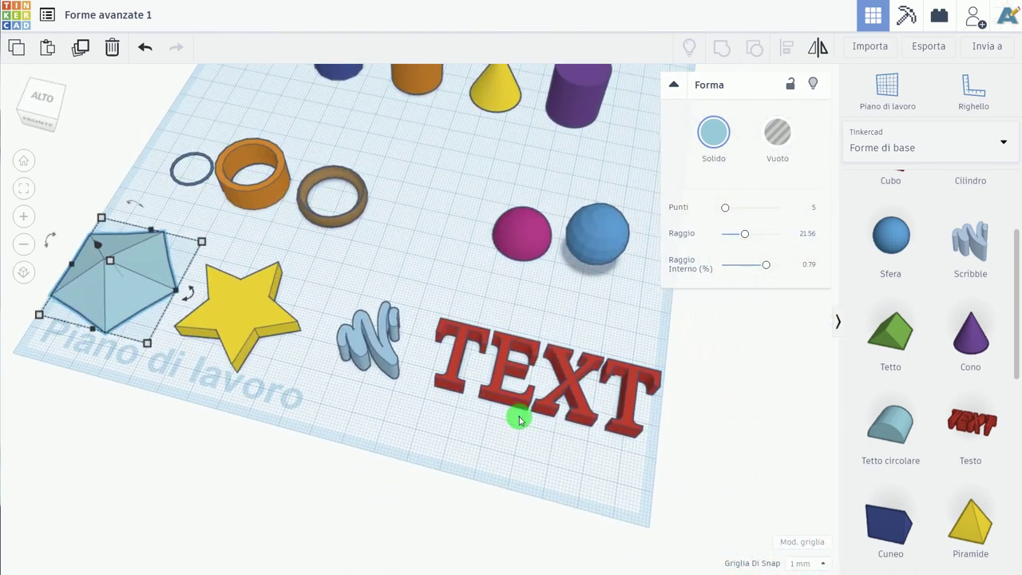
pyautogui.moveTo(519, 421); pyautogui.dragTo(559, 413, button='right')
pyautogui.click(551, 368)
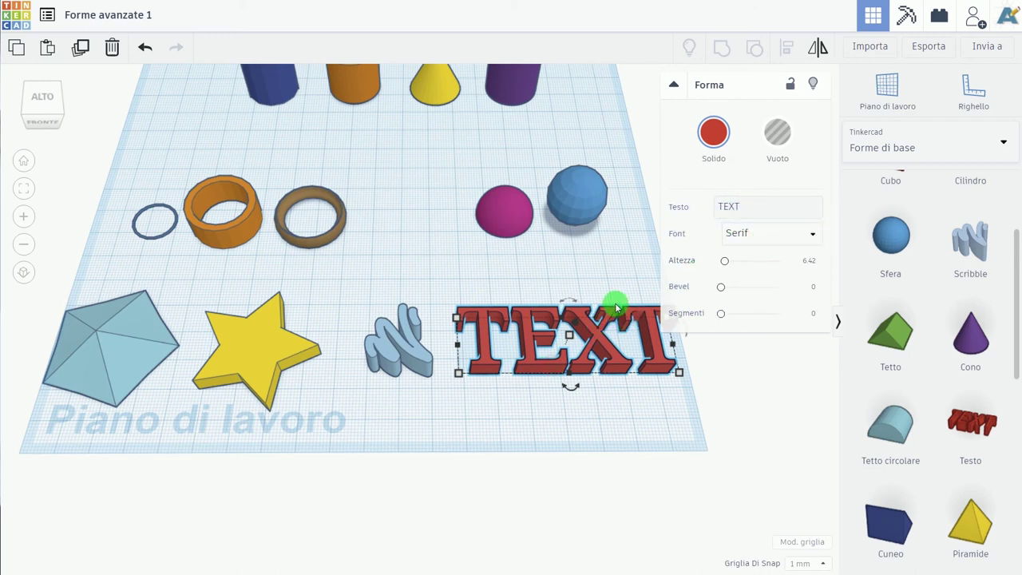
pyautogui.click(751, 232)
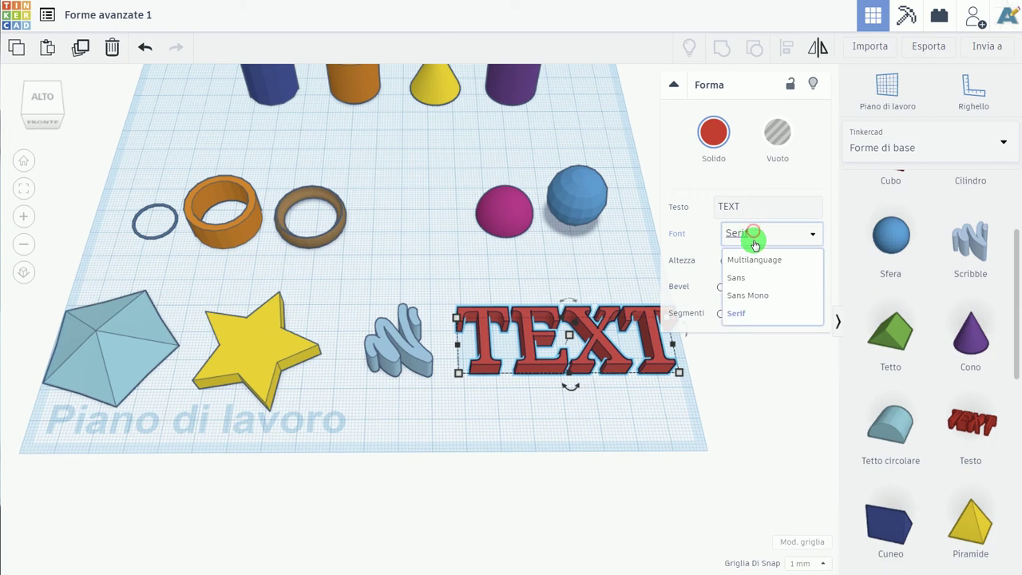
pyautogui.click(758, 281)
pyautogui.click(760, 233)
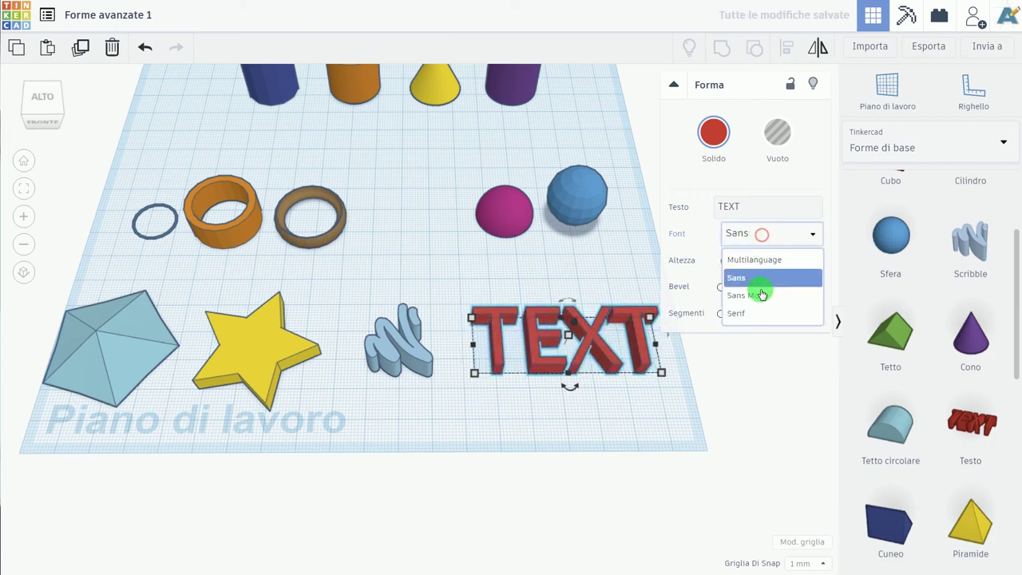
pyautogui.click(762, 295)
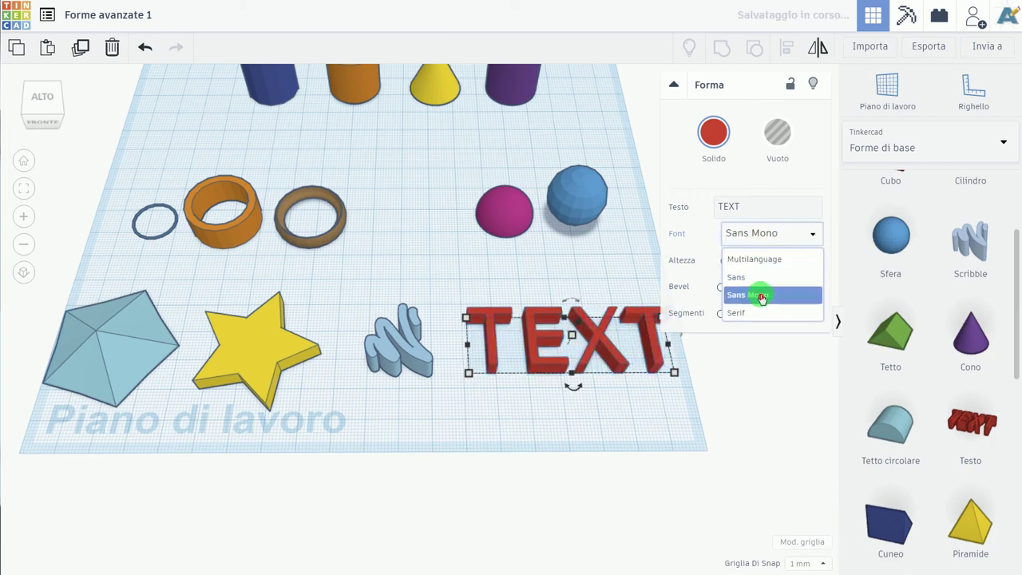
pyautogui.click(766, 234)
pyautogui.click(764, 260)
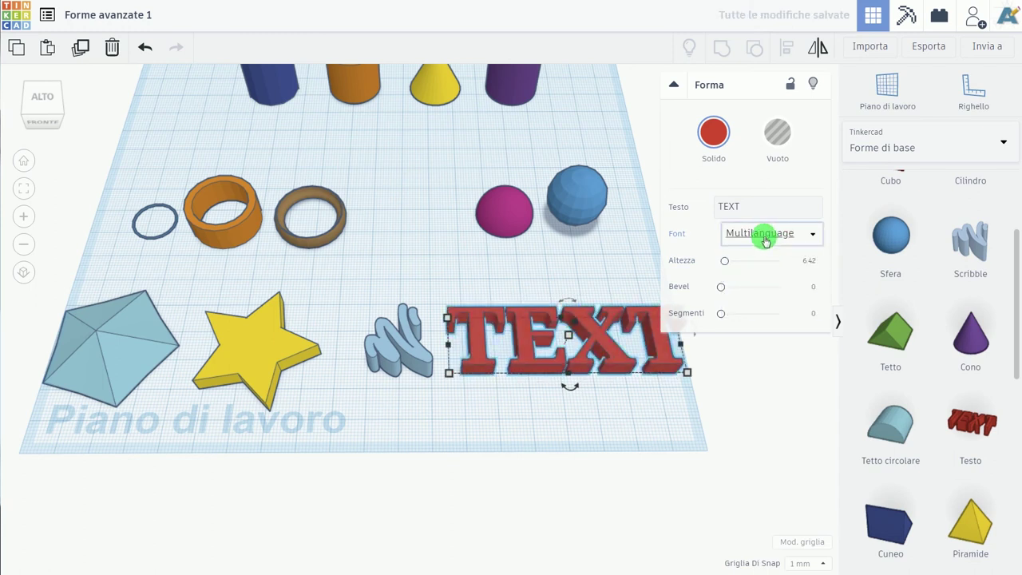
# Step: Give the TEXT height 13.31, bevel 0.93 and 1 segment
pyautogui.moveTo(728, 265); pyautogui.dragTo(728, 276)
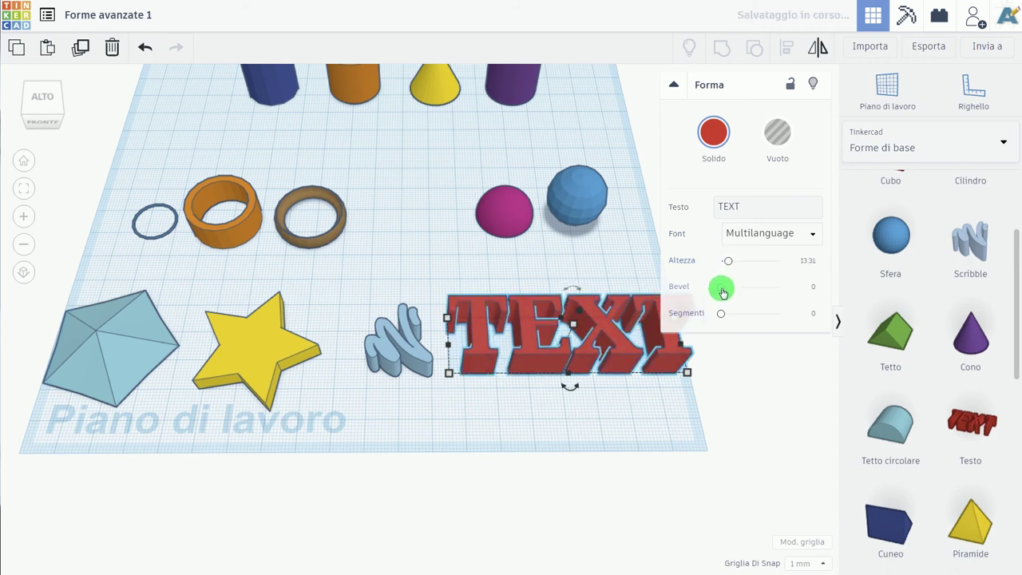
pyautogui.moveTo(722, 290)
pyautogui.mouseDown()
pyautogui.moveTo(740, 316)
pyautogui.moveTo(646, 358)
pyautogui.mouseUp()
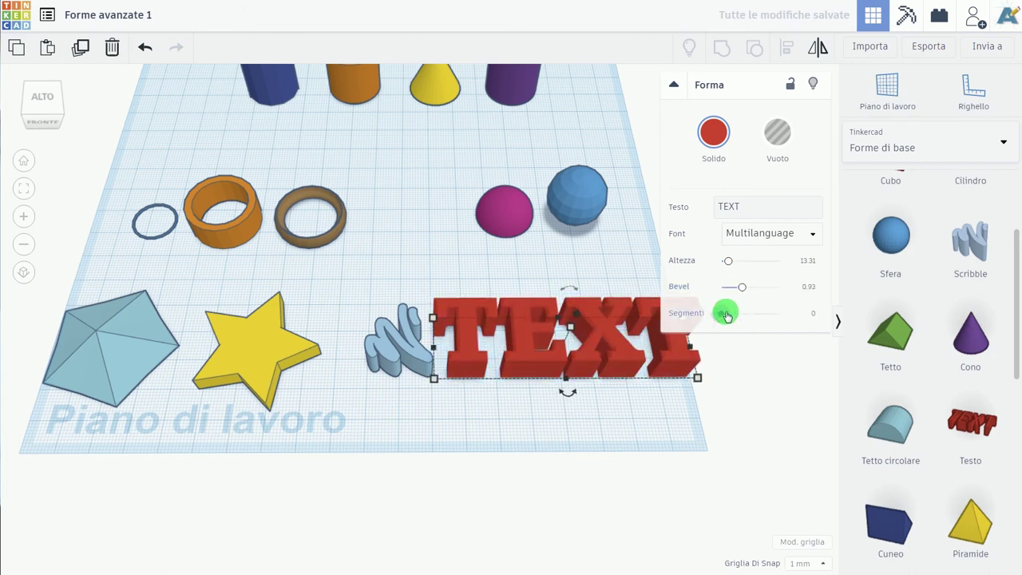
pyautogui.click(26, 188)
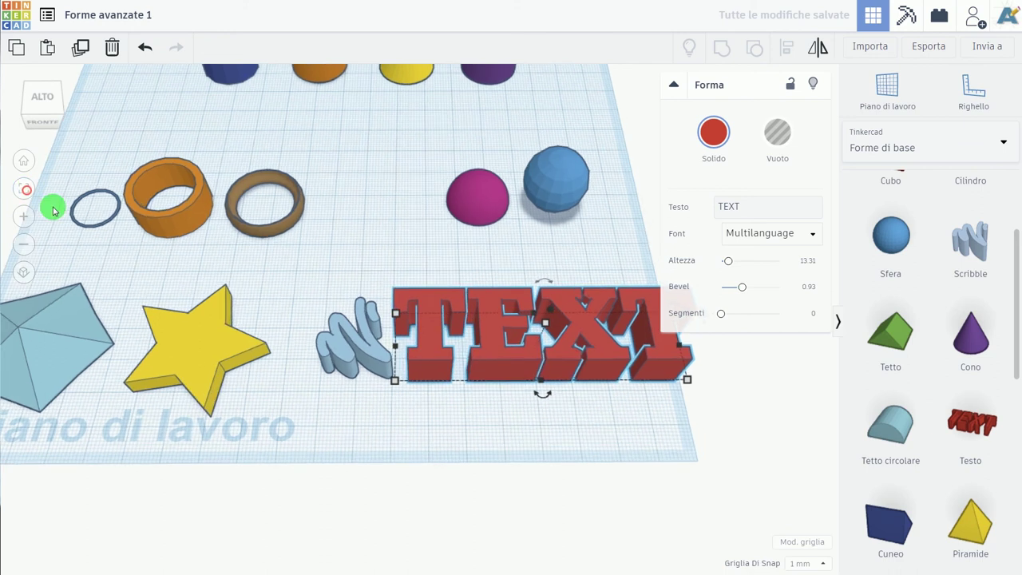
pyautogui.moveTo(733, 316)
pyautogui.mouseDown()
pyautogui.moveTo(755, 315)
pyautogui.moveTo(256, 339)
pyautogui.mouseUp()
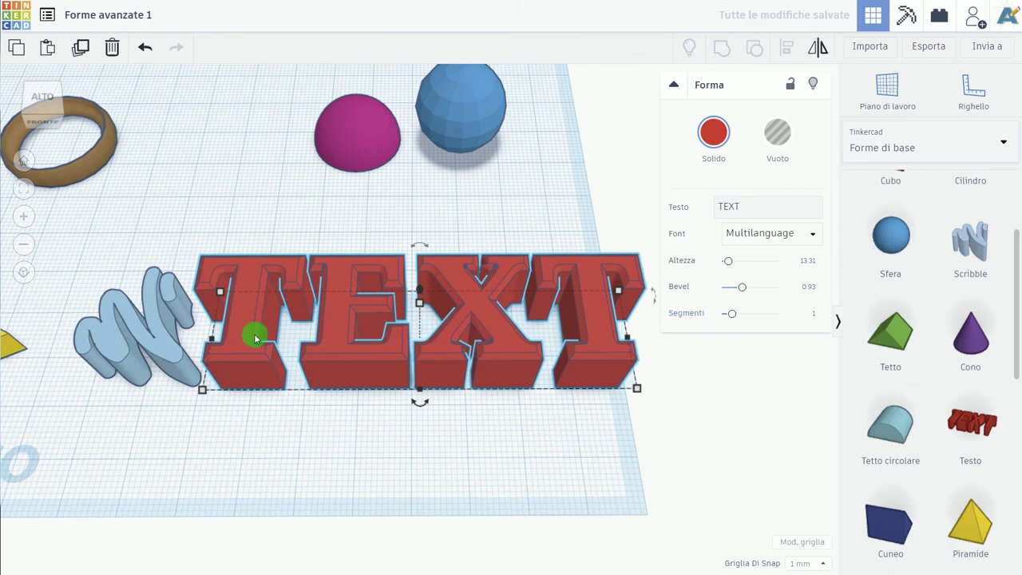
# Step: Redraw the light blue scribble as a single spiral stroke in the scribble editor
pyautogui.click(158, 349)
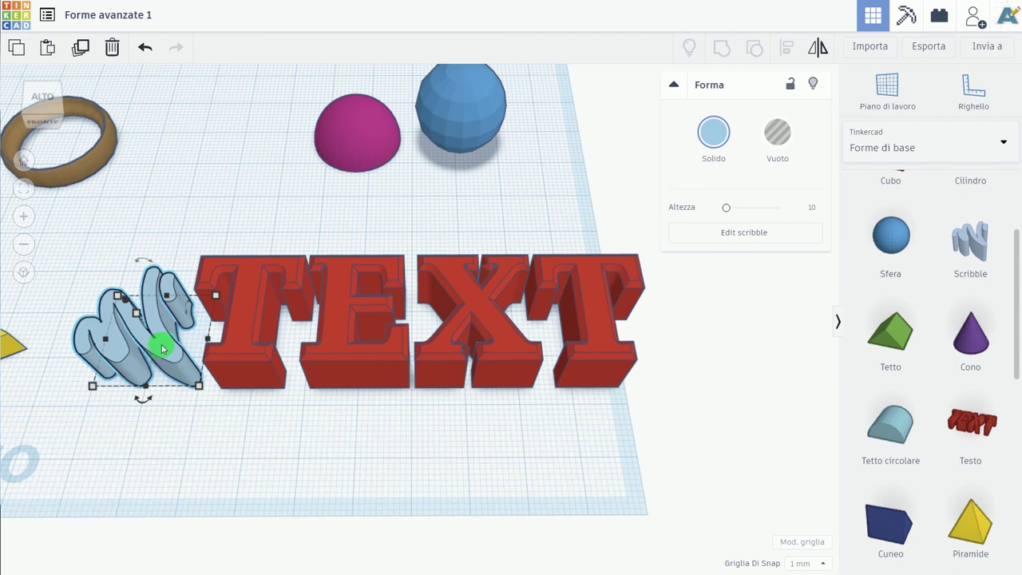
pyautogui.click(772, 238)
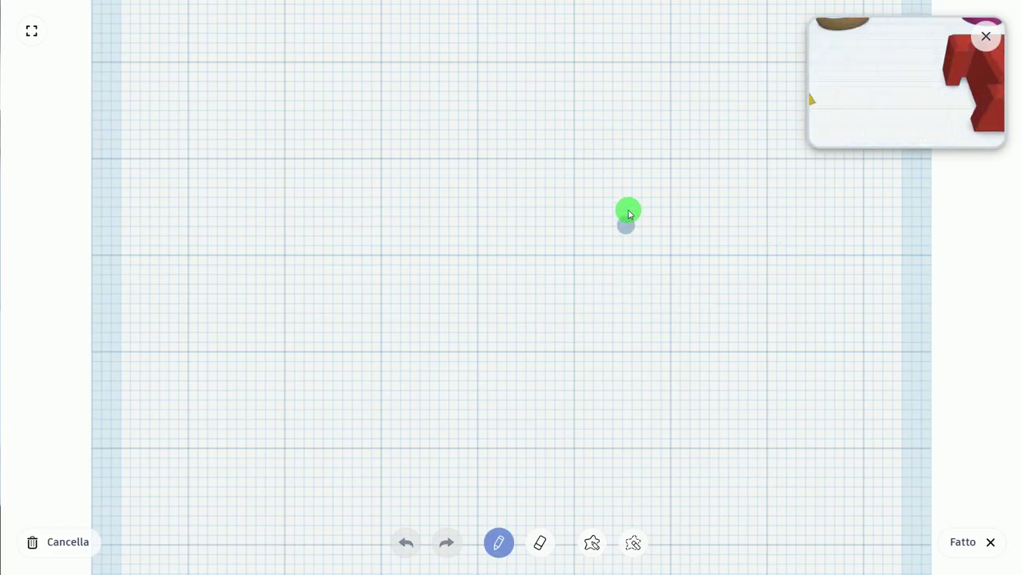
pyautogui.moveTo(654, 121)
pyautogui.mouseDown()
pyautogui.moveTo(427, 249)
pyautogui.moveTo(559, 296)
pyautogui.mouseUp()
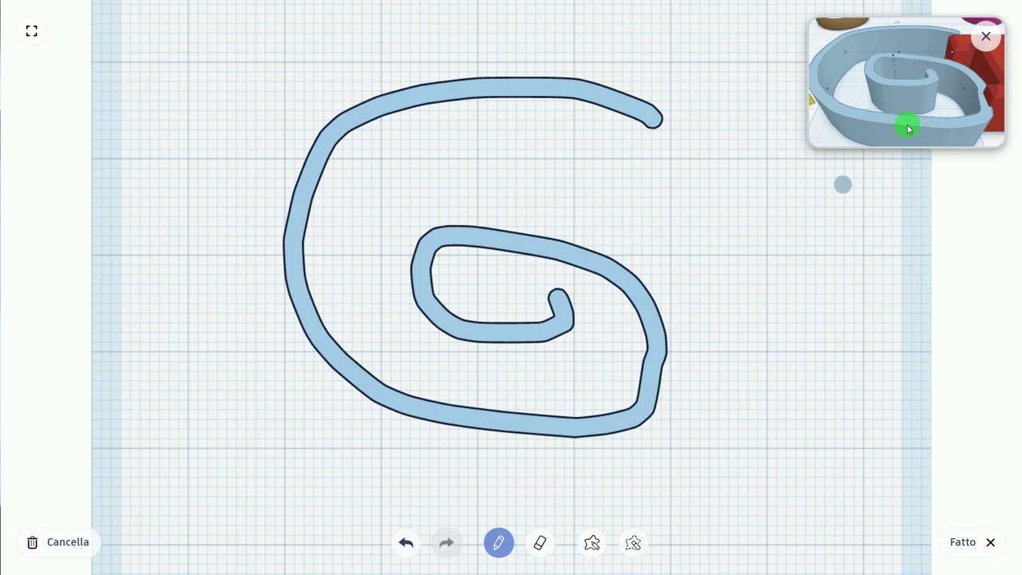
pyautogui.click(963, 541)
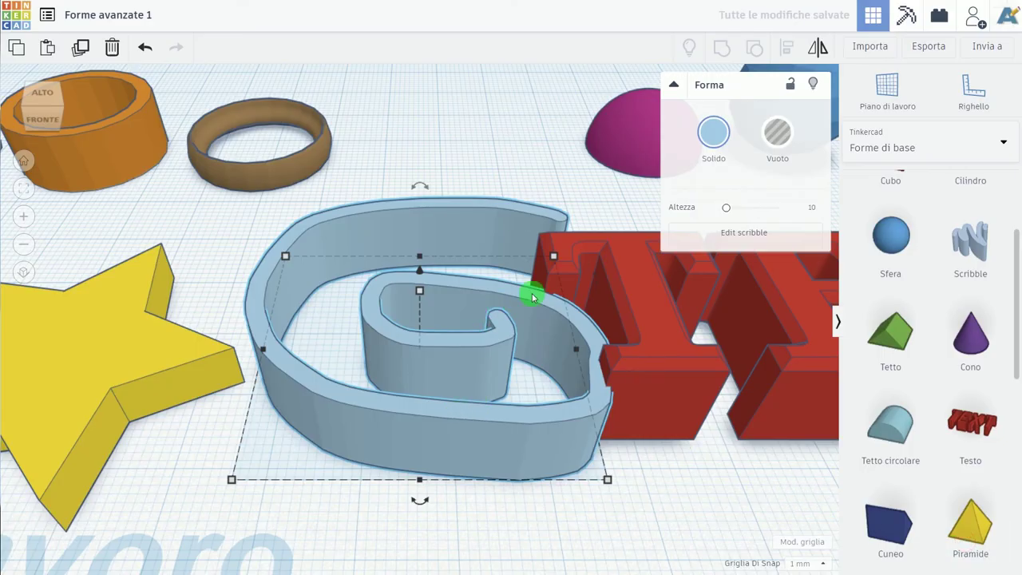
# Step: Set the spiral's height to 13.31 and resize its footprint to 31.90 by 36.07
pyautogui.moveTo(726, 207); pyautogui.dragTo(691, 227)
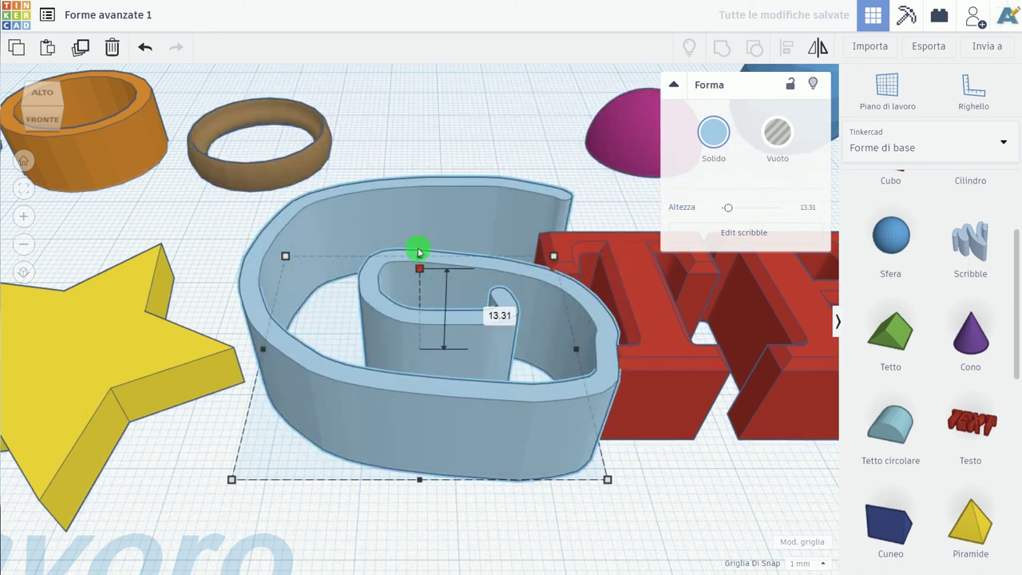
pyautogui.moveTo(231, 479)
pyautogui.mouseDown()
pyautogui.moveTo(308, 397)
pyautogui.moveTo(280, 429)
pyautogui.mouseUp()
pyautogui.scroll(-3, 323, 460)
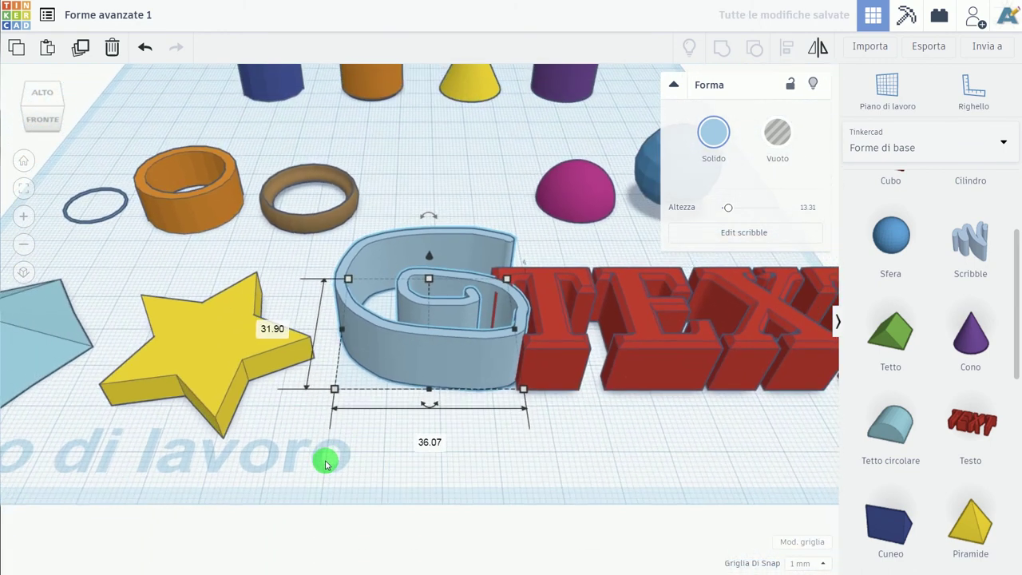
pyautogui.scroll(-2, 325, 461)
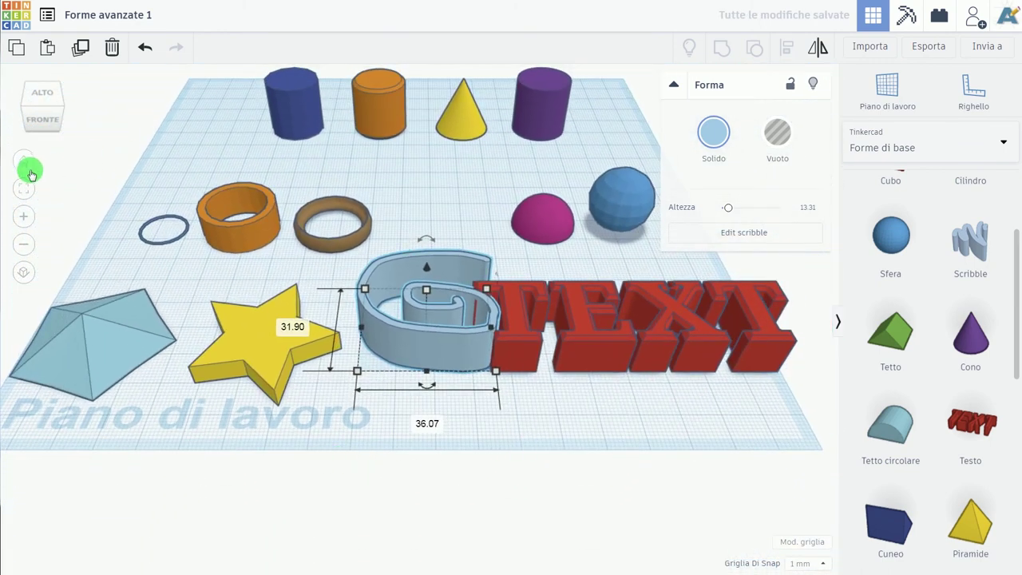
pyautogui.click(30, 168)
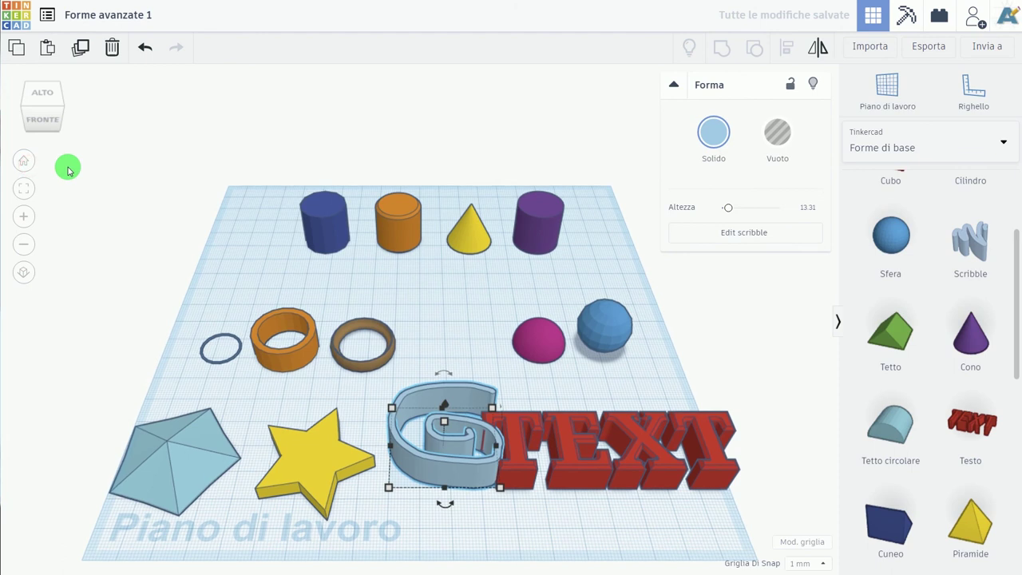